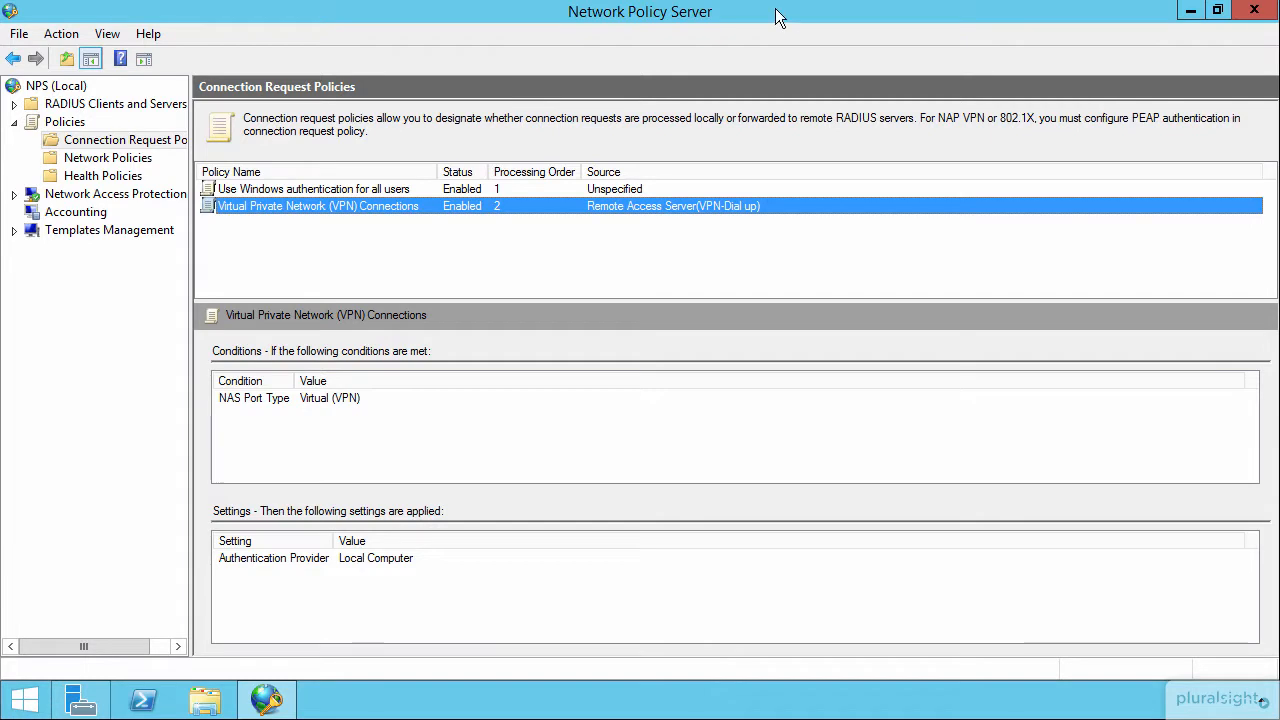
# Step: Open the properties of the Virtual Private Network (VPN) Connections network policy and choose Remote Access Server(VPN-Dial up) as the network access server type
pyautogui.click(109, 159)
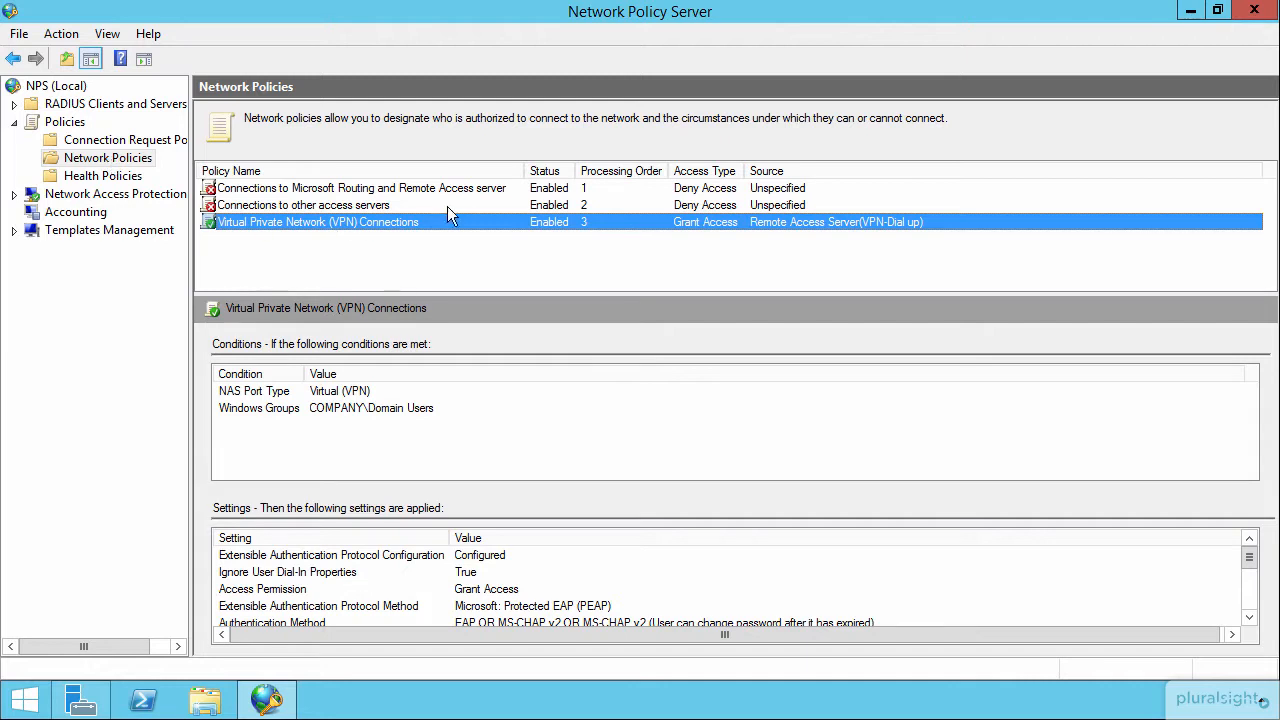
pyautogui.click(381, 190)
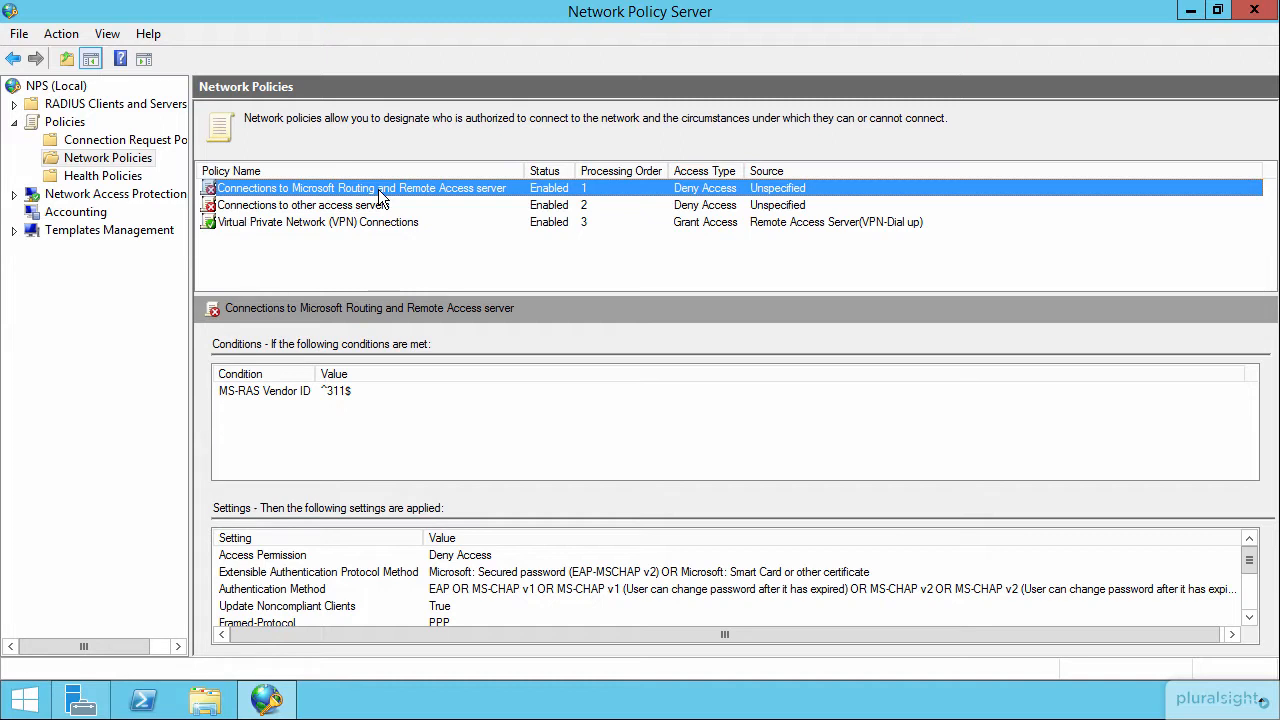
pyautogui.click(586, 222)
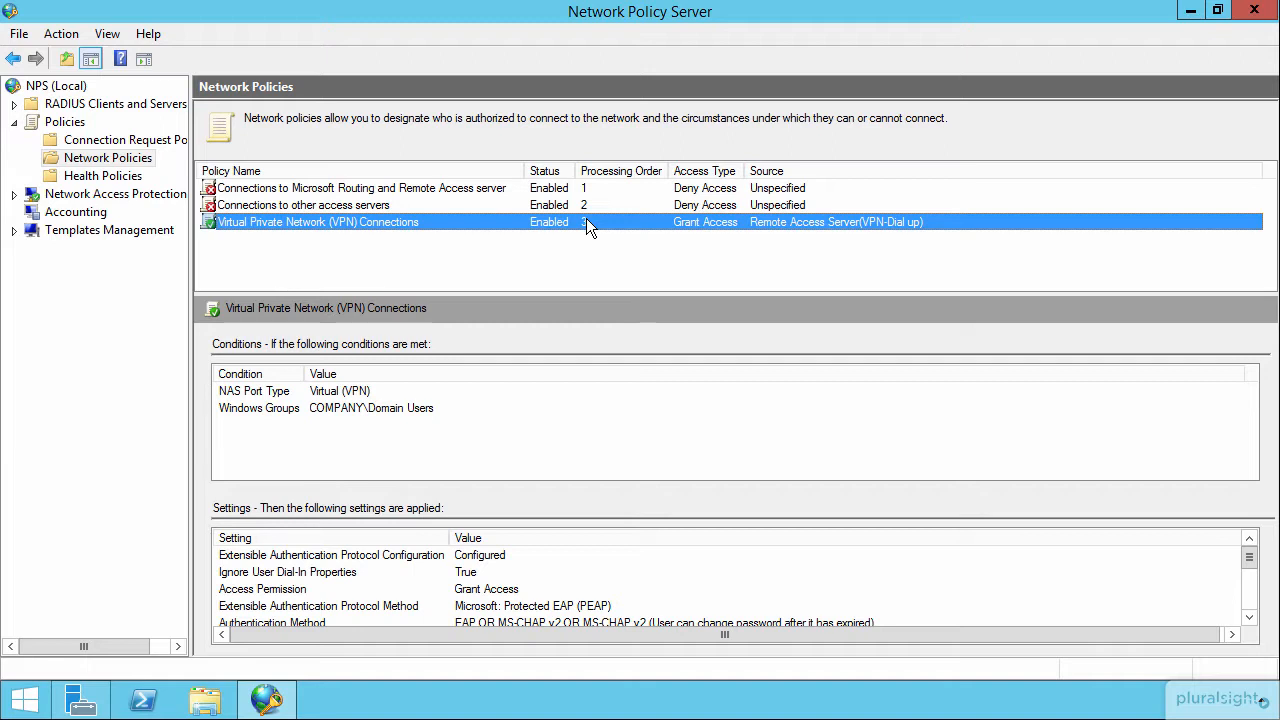
pyautogui.rightClick(586, 222)
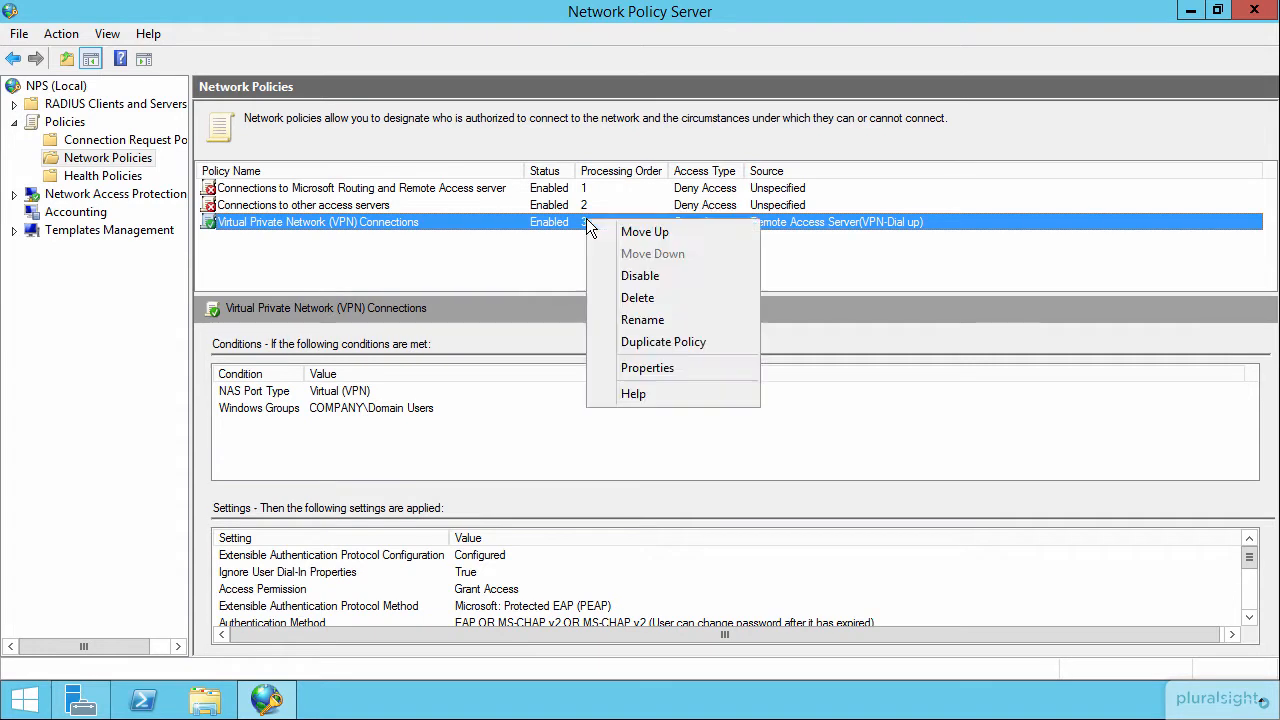
pyautogui.click(668, 372)
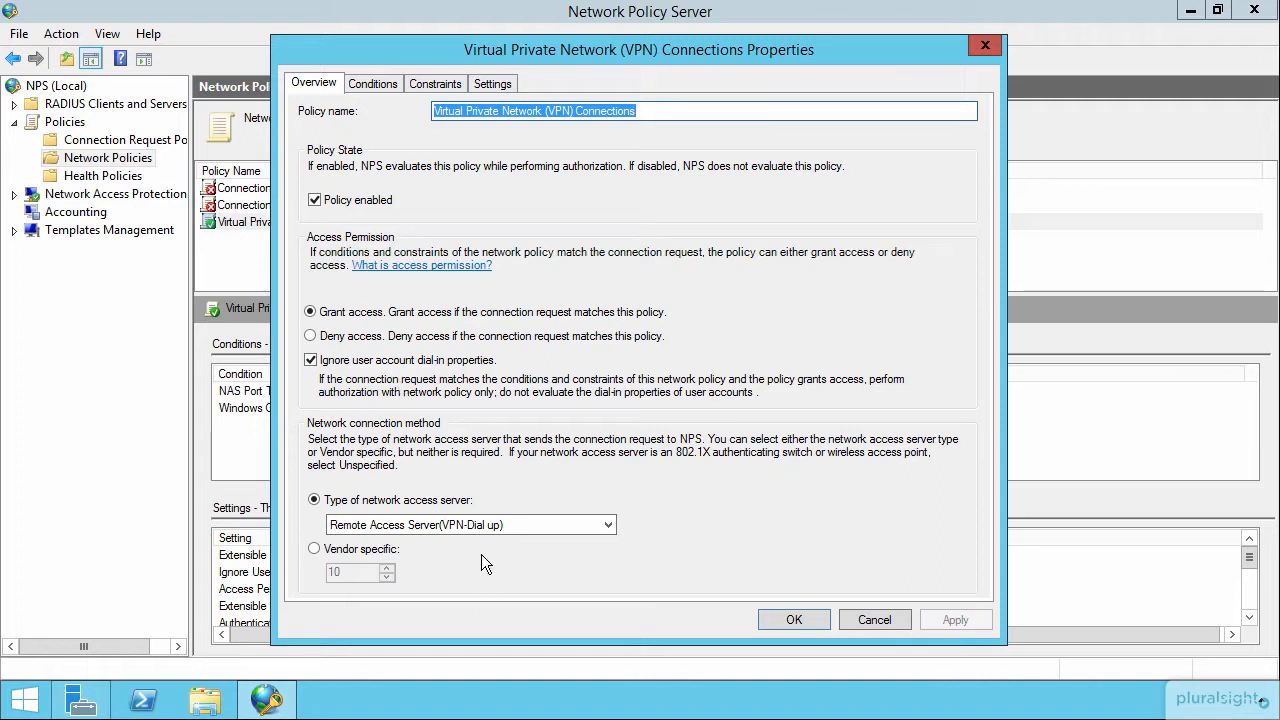
pyautogui.click(506, 524)
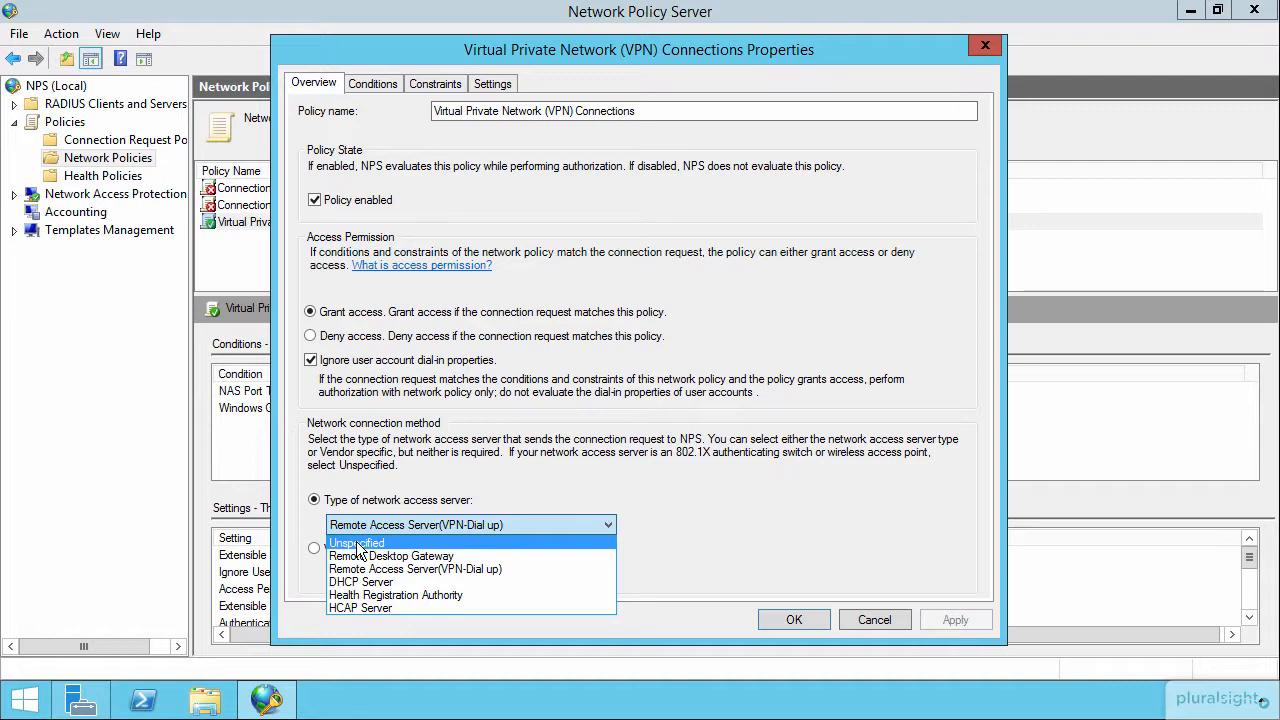
pyautogui.click(421, 569)
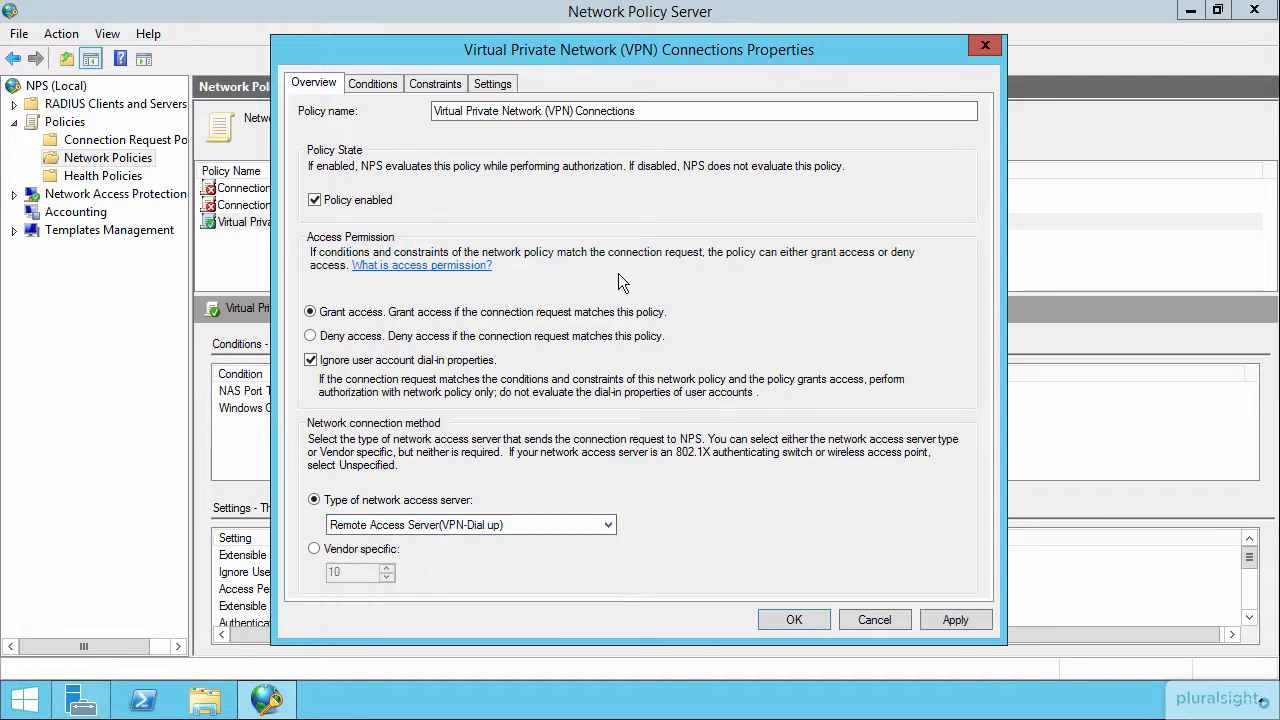
# Step: Review the NAS Port Type and Windows Groups conditions configured for the VPN policy
pyautogui.click(371, 86)
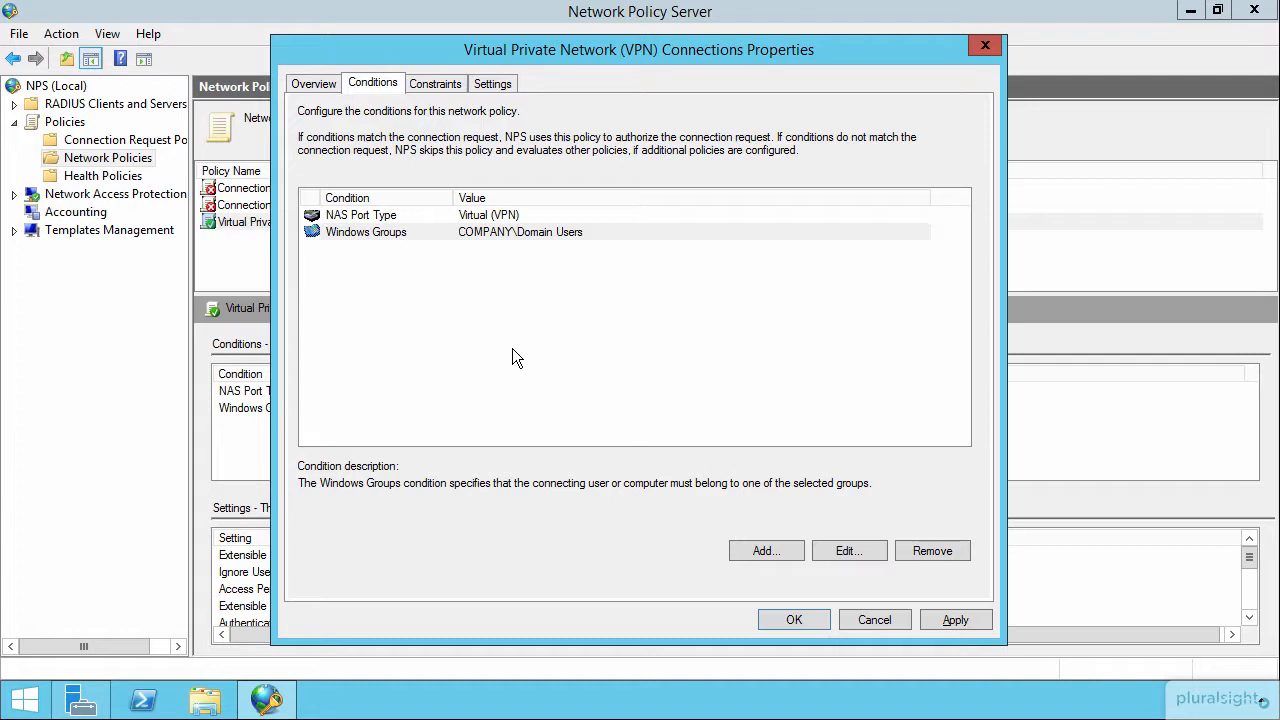
pyautogui.click(499, 215)
pyautogui.click(540, 235)
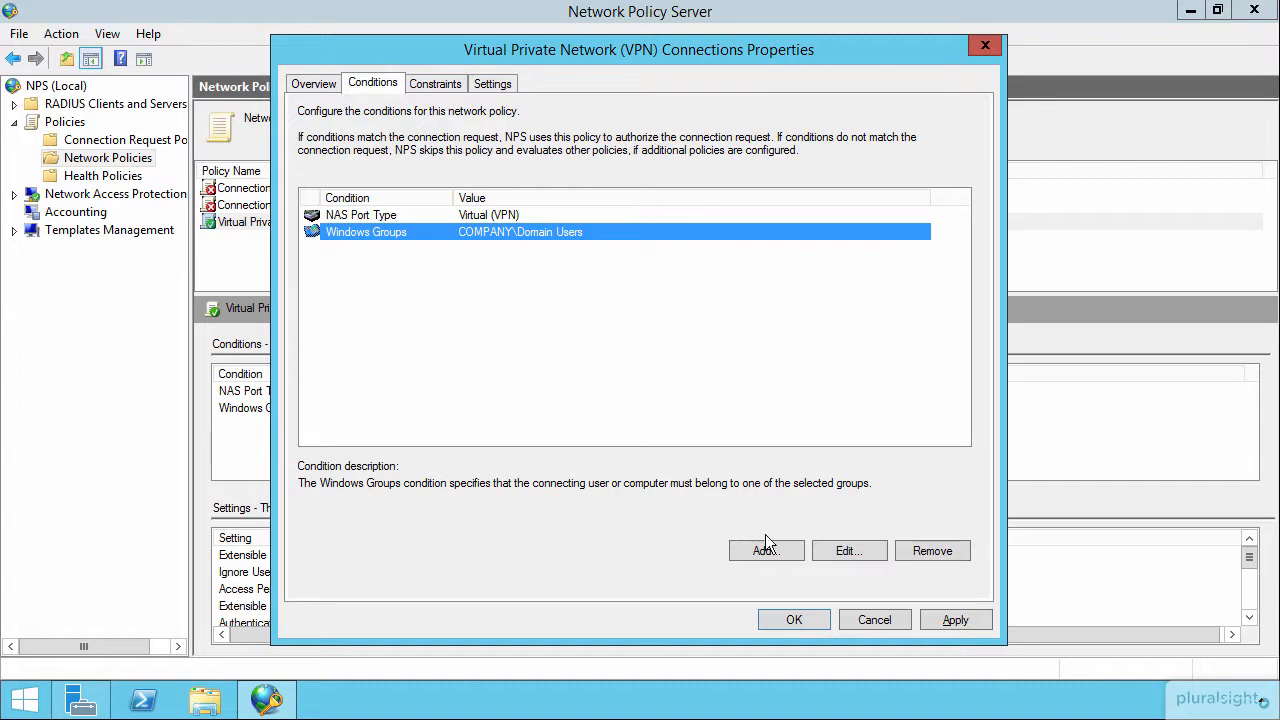
# Step: Browse the conditions available for the policy, from the group conditions past Day and Time Restrictions to the connection properties
pyautogui.click(789, 553)
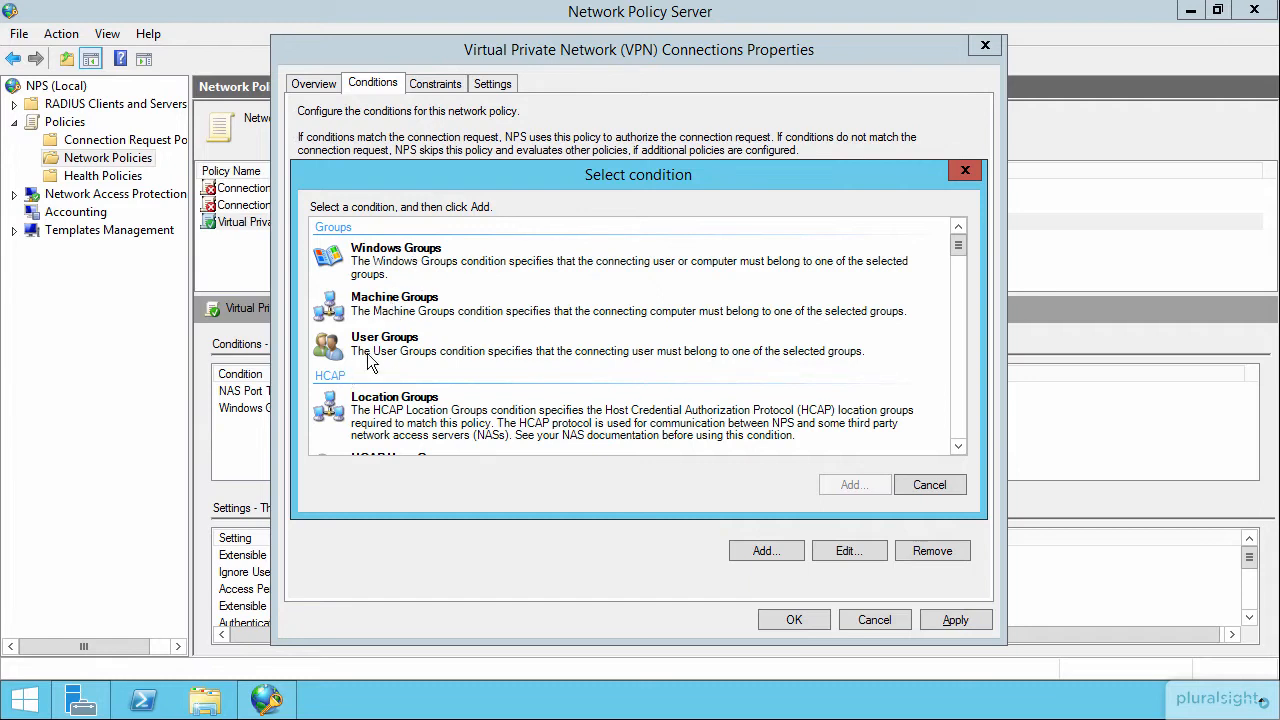
pyautogui.scroll(-3, 616, 344)
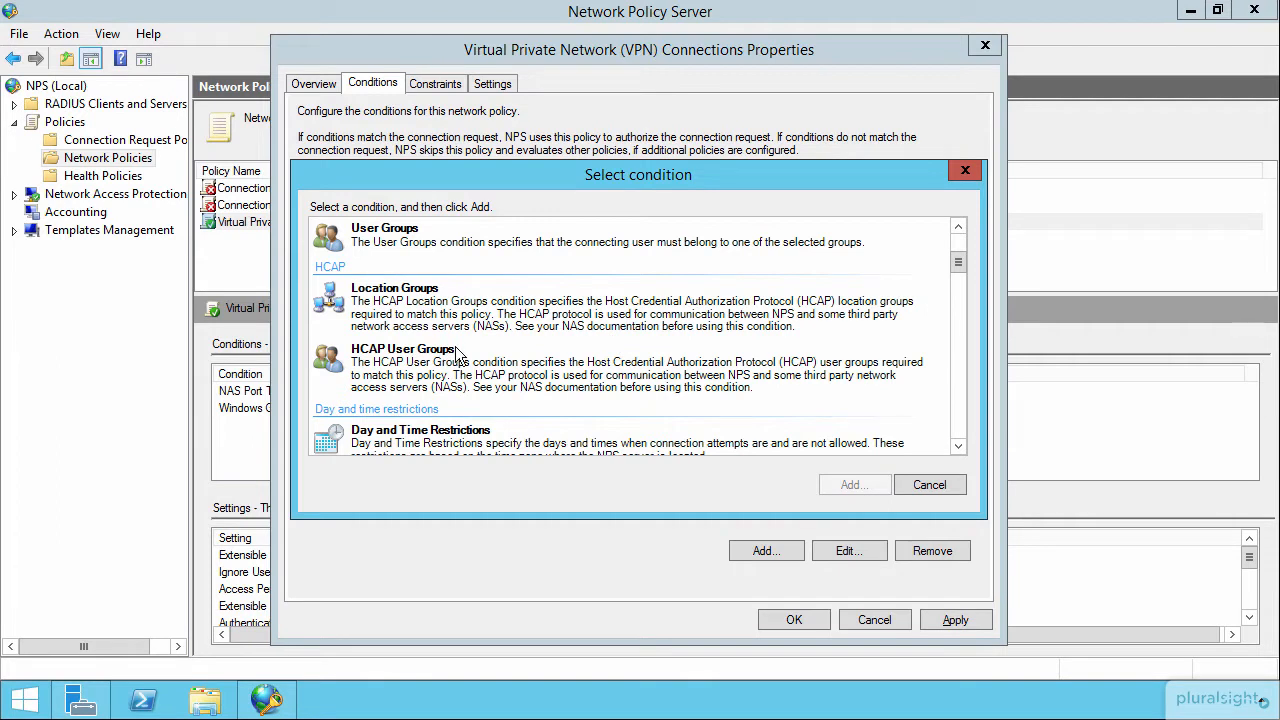
pyautogui.scroll(-3, 456, 350)
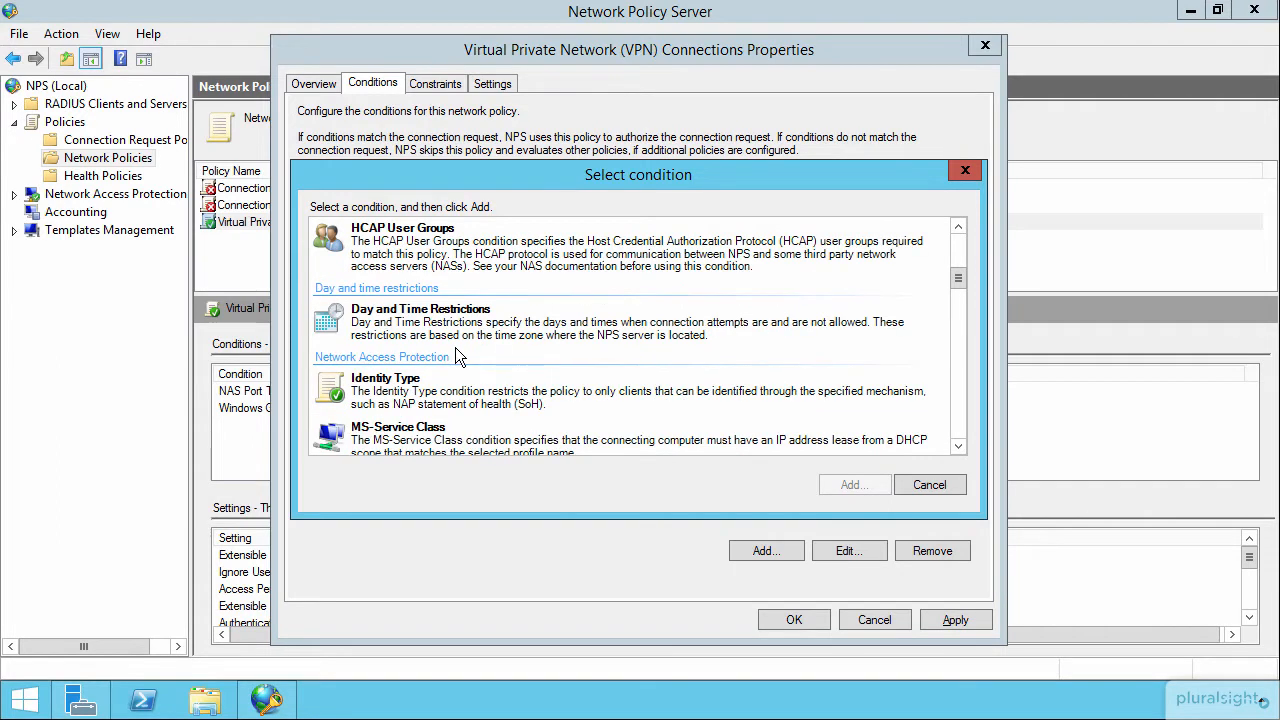
pyautogui.click(437, 326)
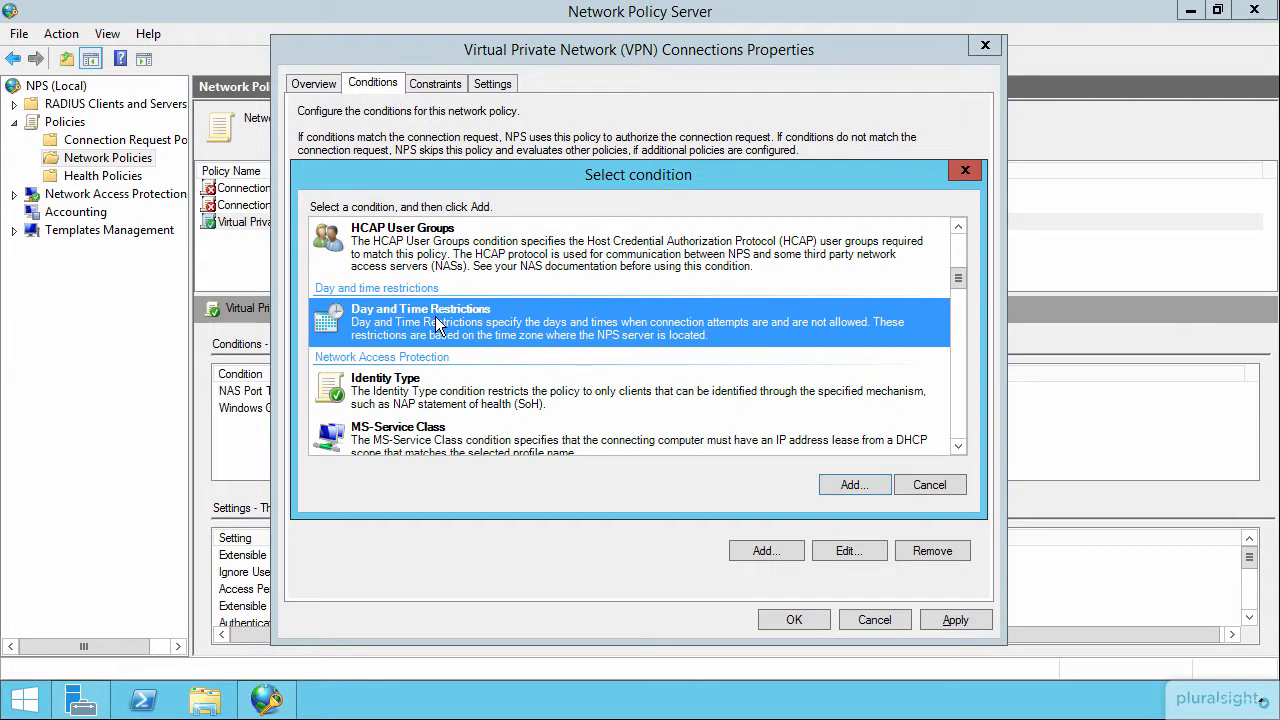
pyautogui.scroll(-3, 437, 326)
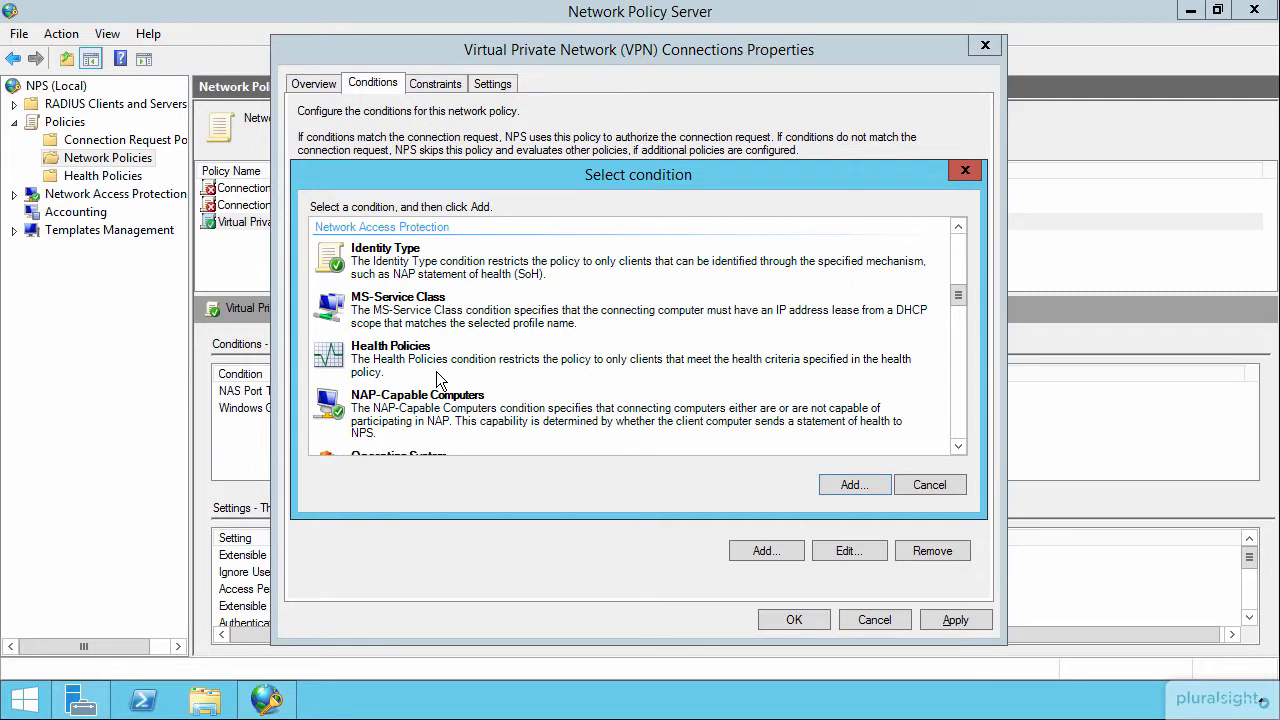
pyautogui.scroll(-6, 437, 380)
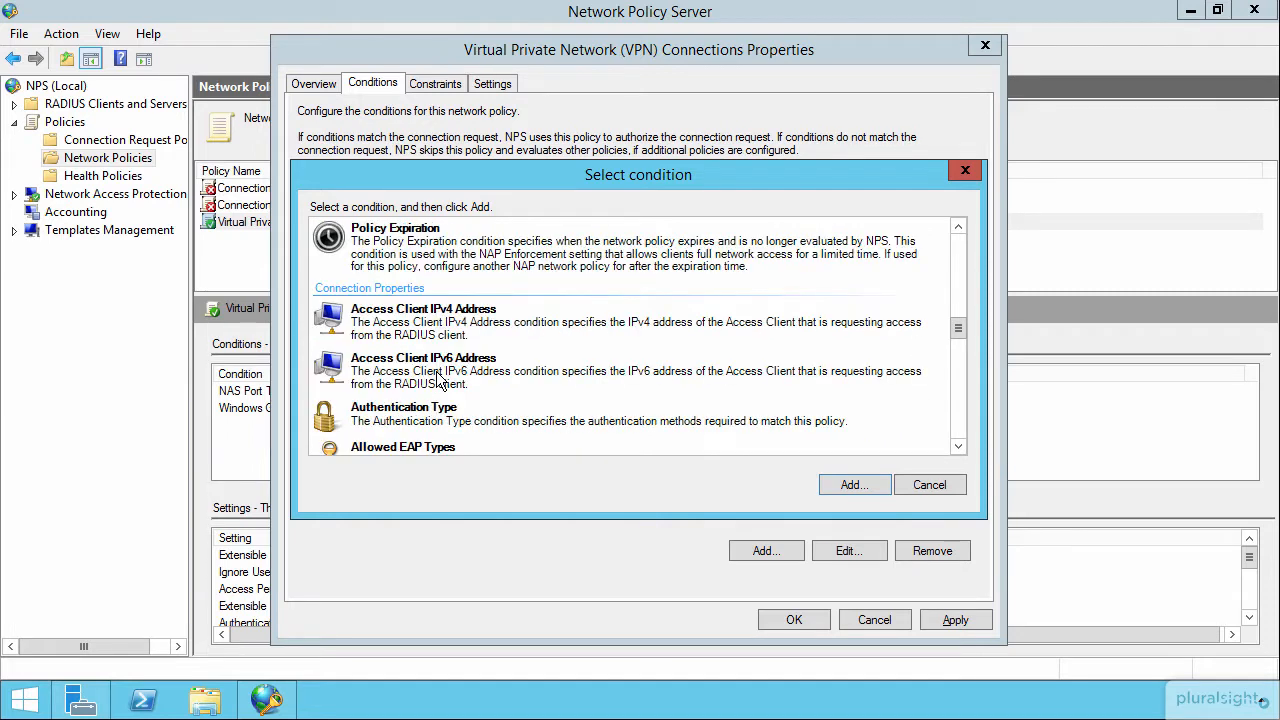
pyautogui.scroll(-3, 444, 366)
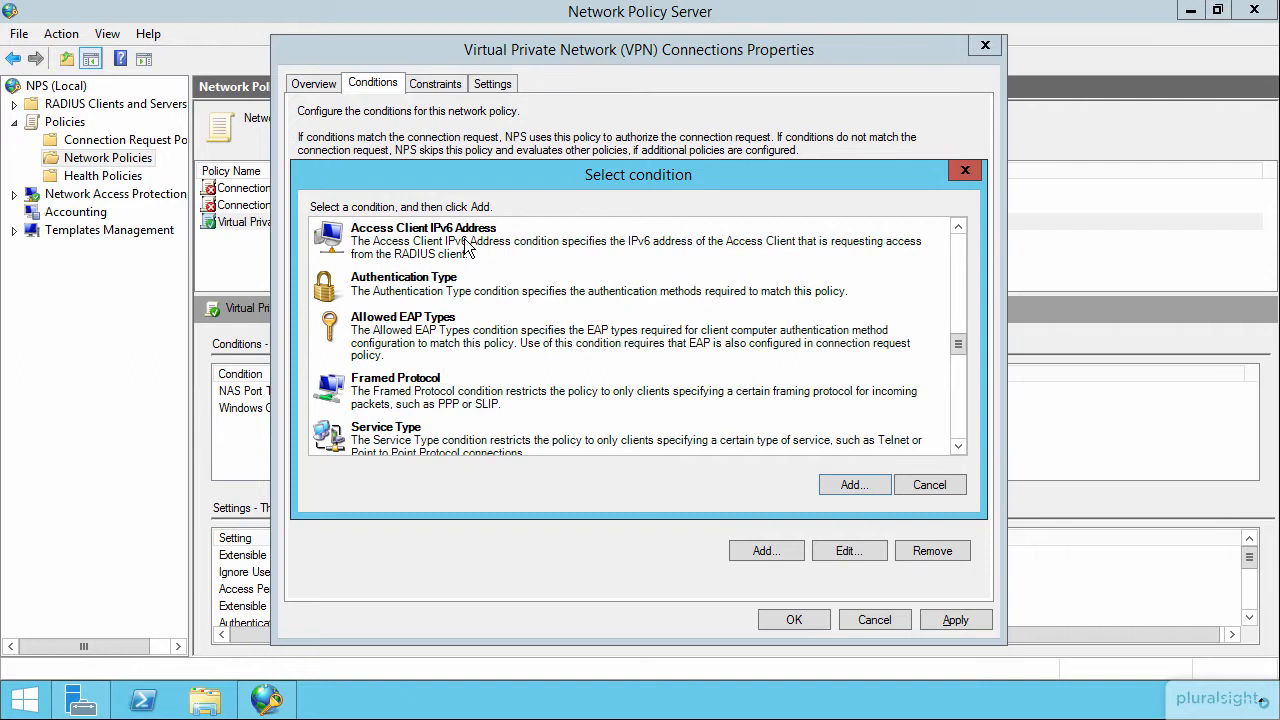
# Step: Examine the options of the Authentication Type and Allowed EAP Types conditions without adding either one
pyautogui.doubleClick(440, 290)
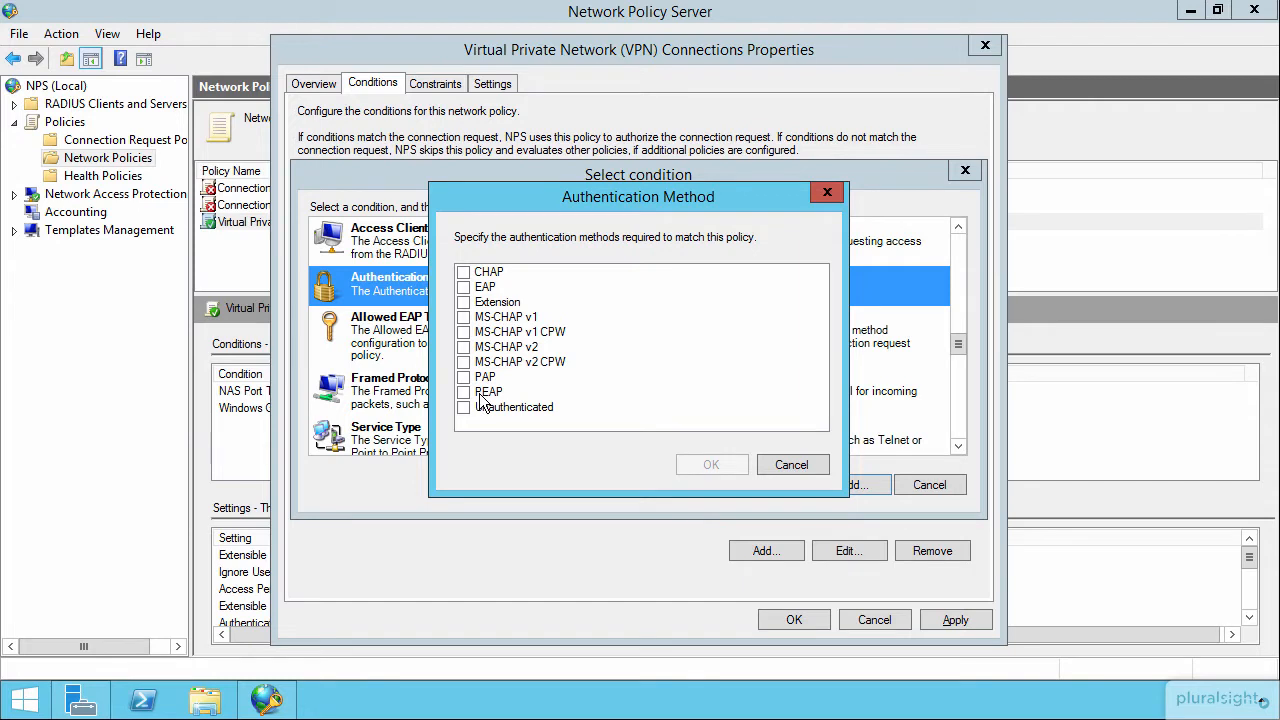
pyautogui.click(792, 465)
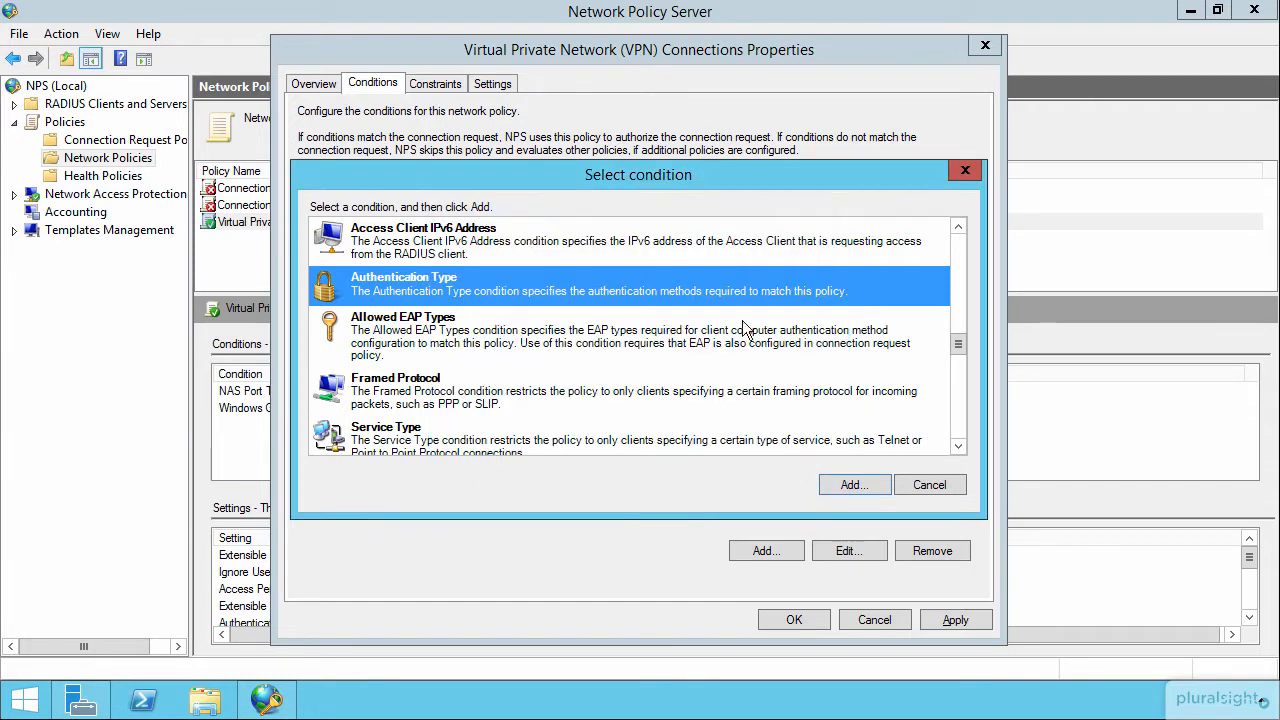
pyautogui.doubleClick(435, 330)
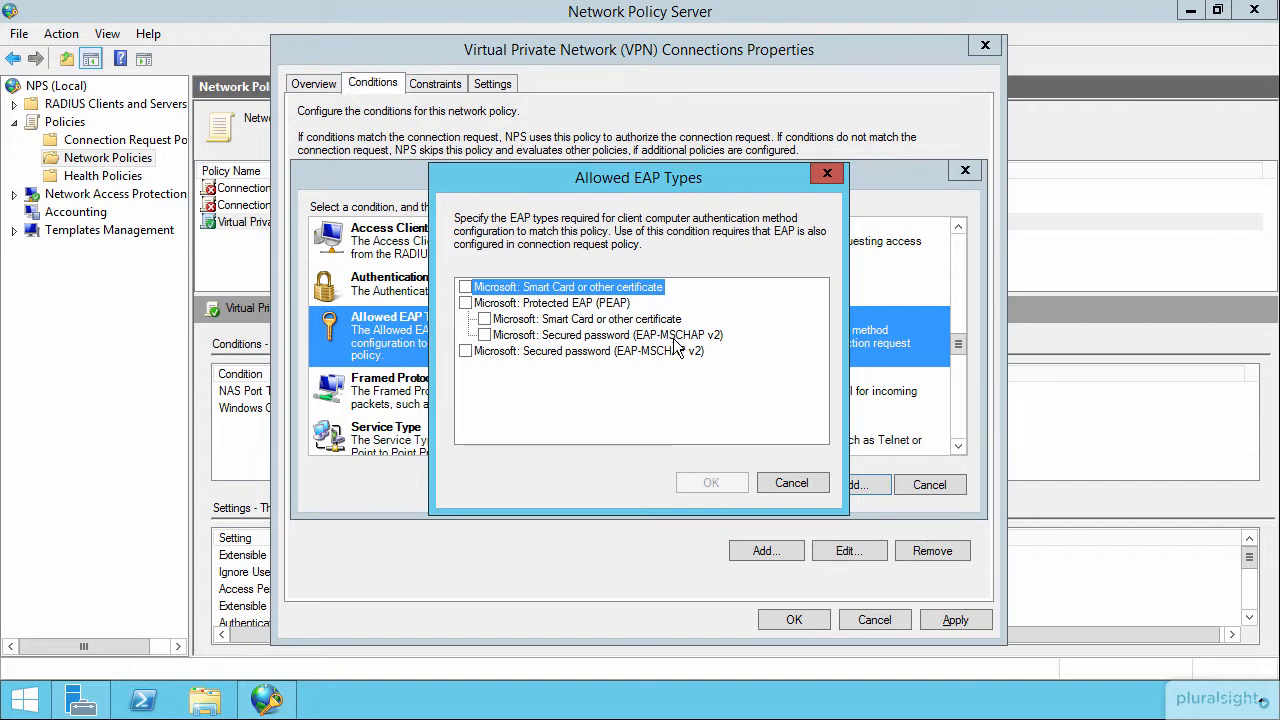
pyautogui.click(788, 484)
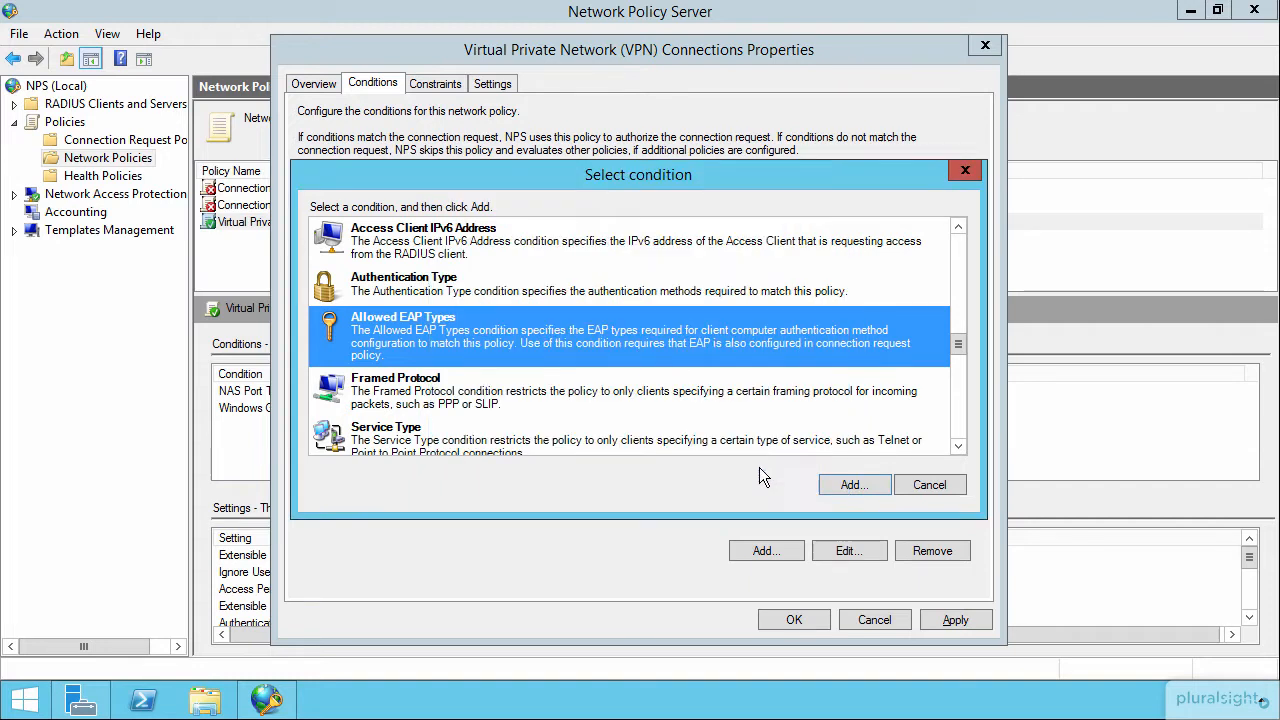
# Step: Examine the tunnel protocols offered by the Tunnel Type condition without adding it
pyautogui.scroll(-3, 468, 397)
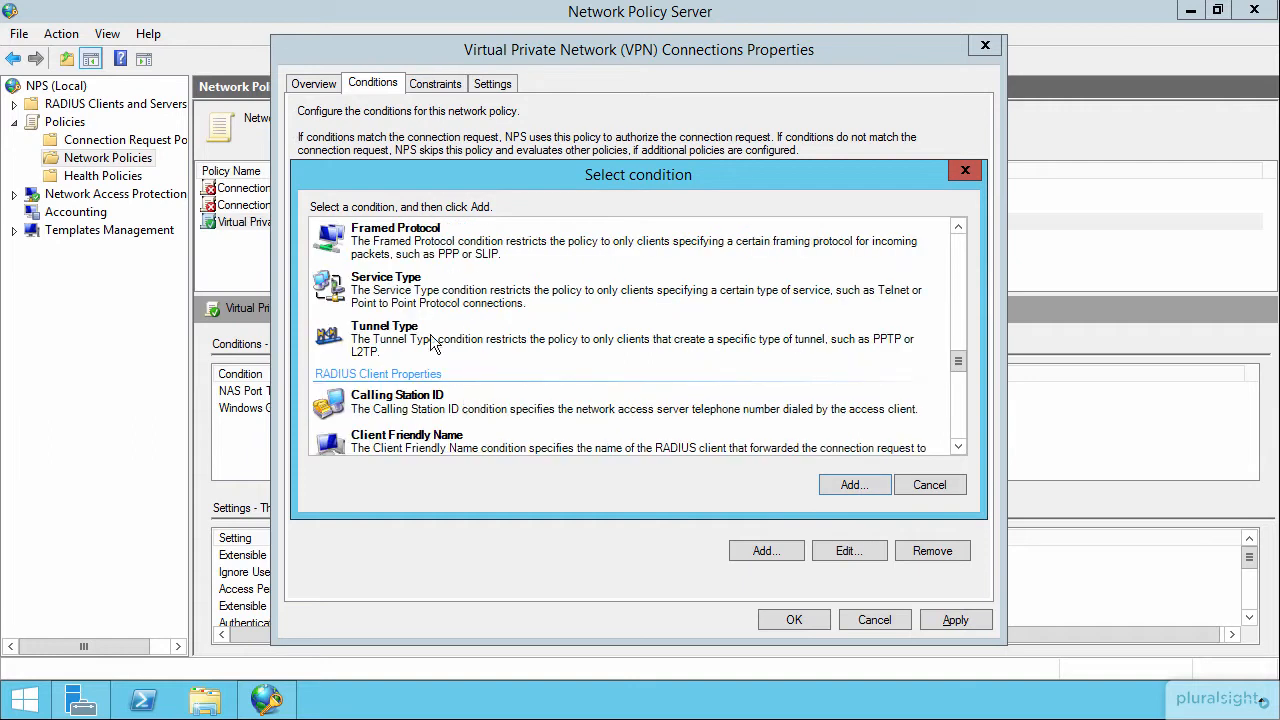
pyautogui.doubleClick(463, 342)
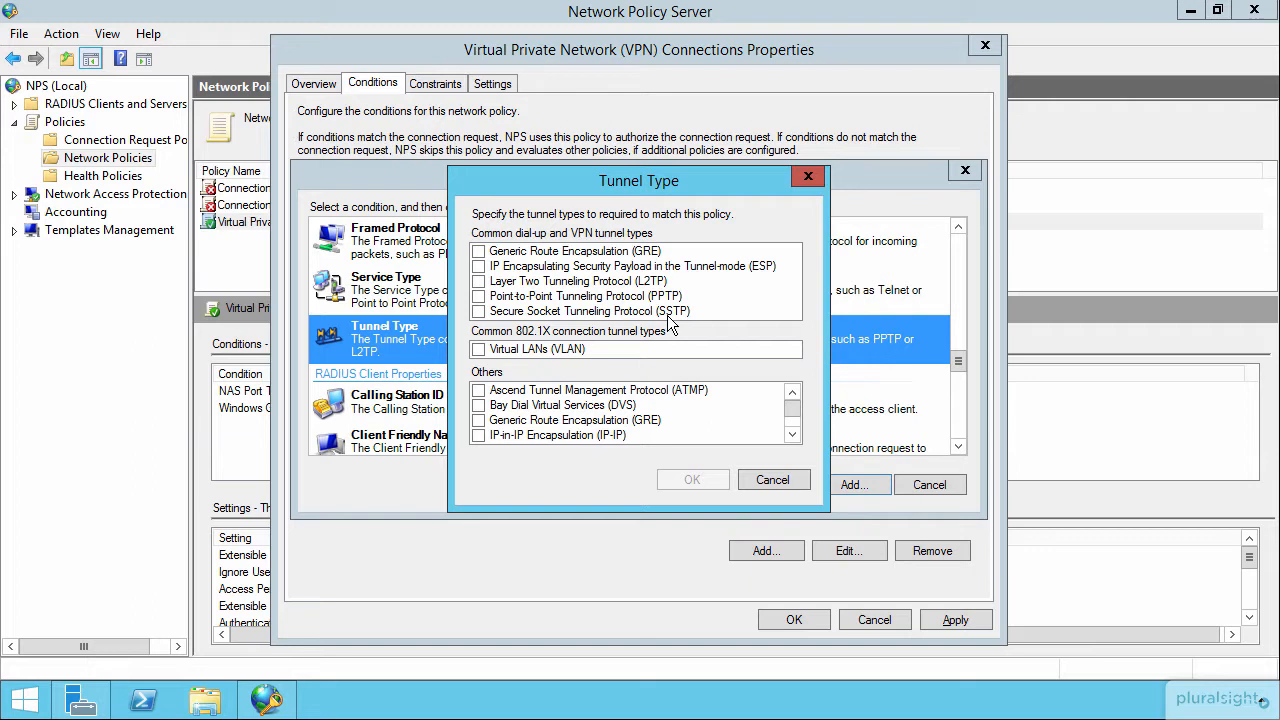
pyautogui.click(774, 482)
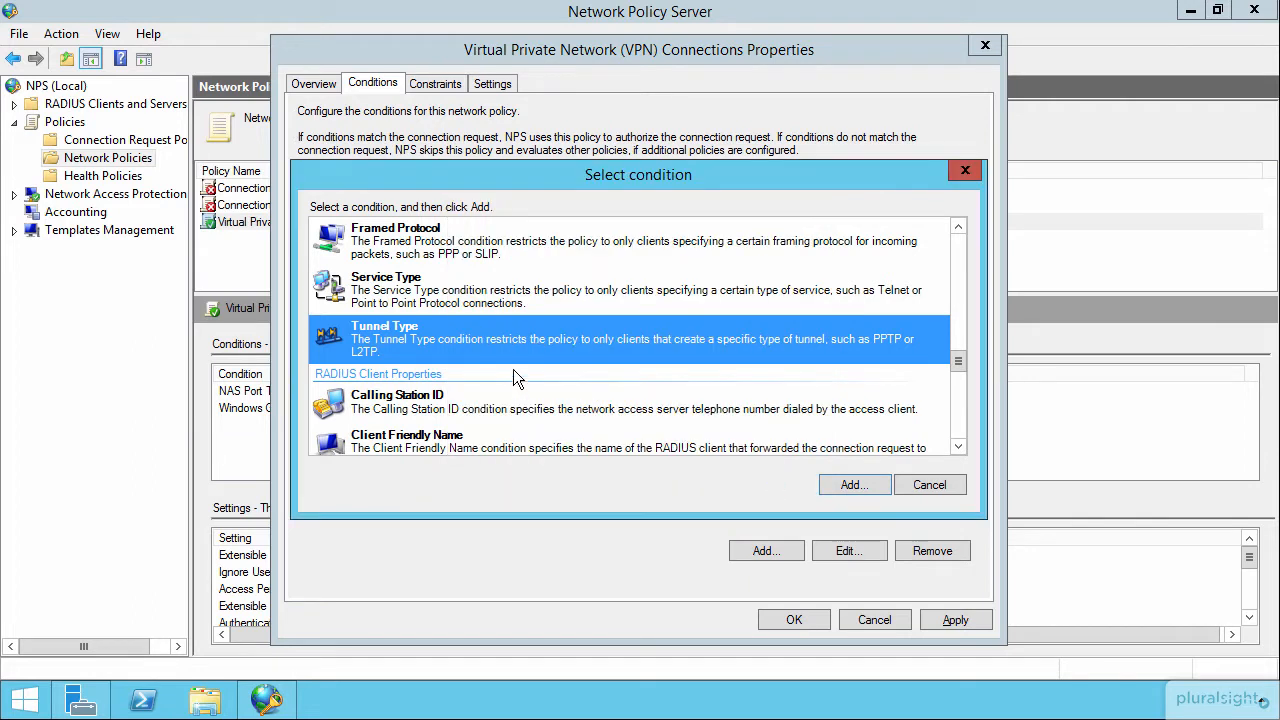
# Step: Look through the RADIUS client and gateway conditions, and leave the condition selection without adding any
pyautogui.click(372, 410)
pyautogui.scroll(-3, 603, 403)
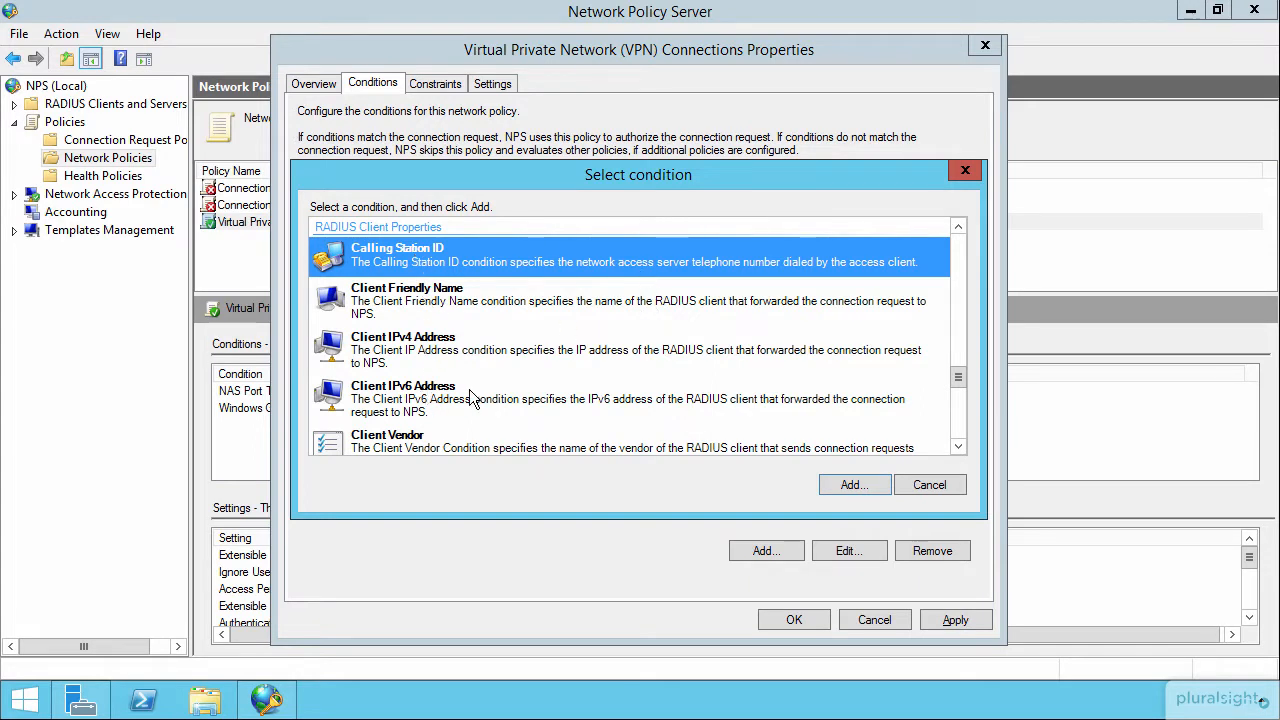
pyautogui.scroll(-2, 432, 380)
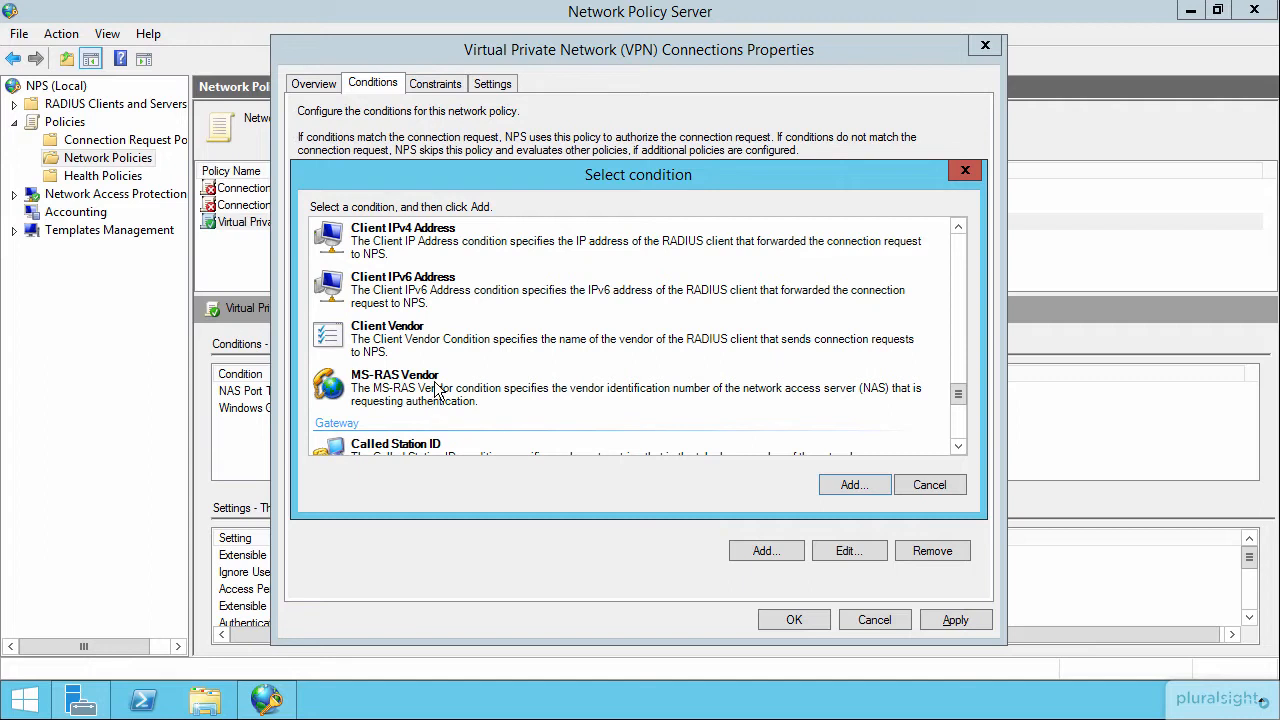
pyautogui.scroll(-3, 435, 388)
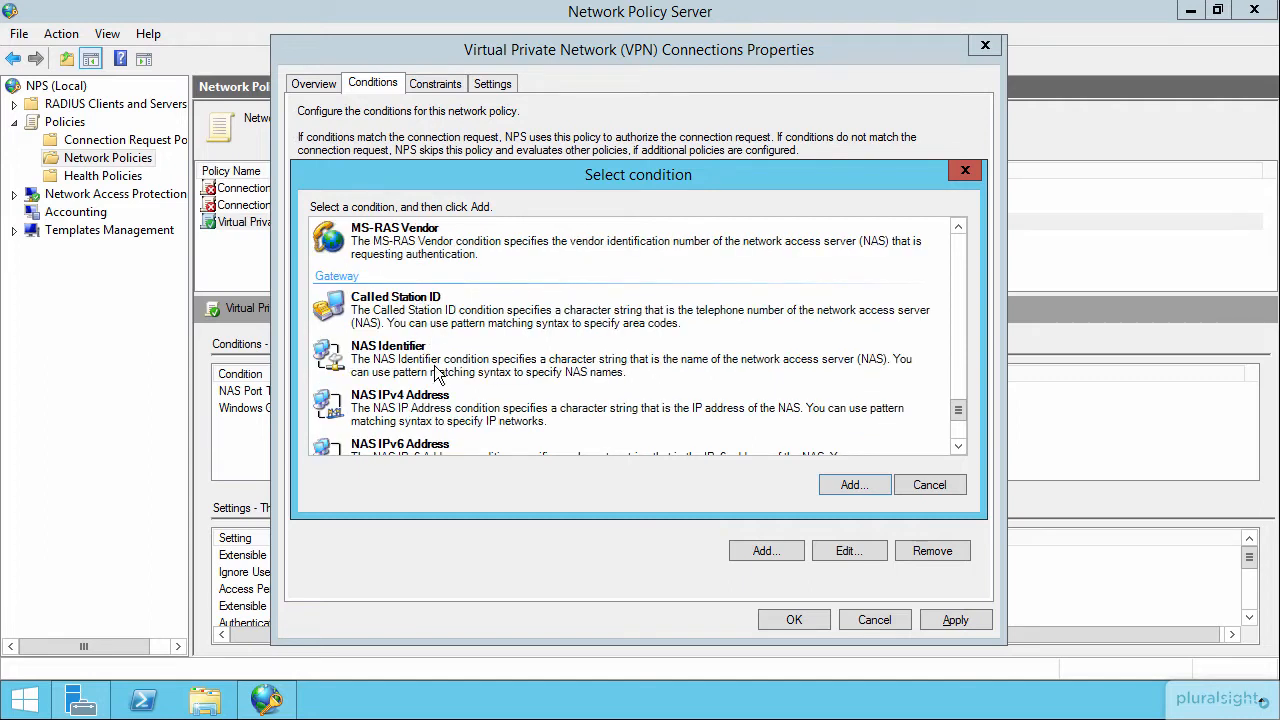
pyautogui.scroll(-3, 437, 373)
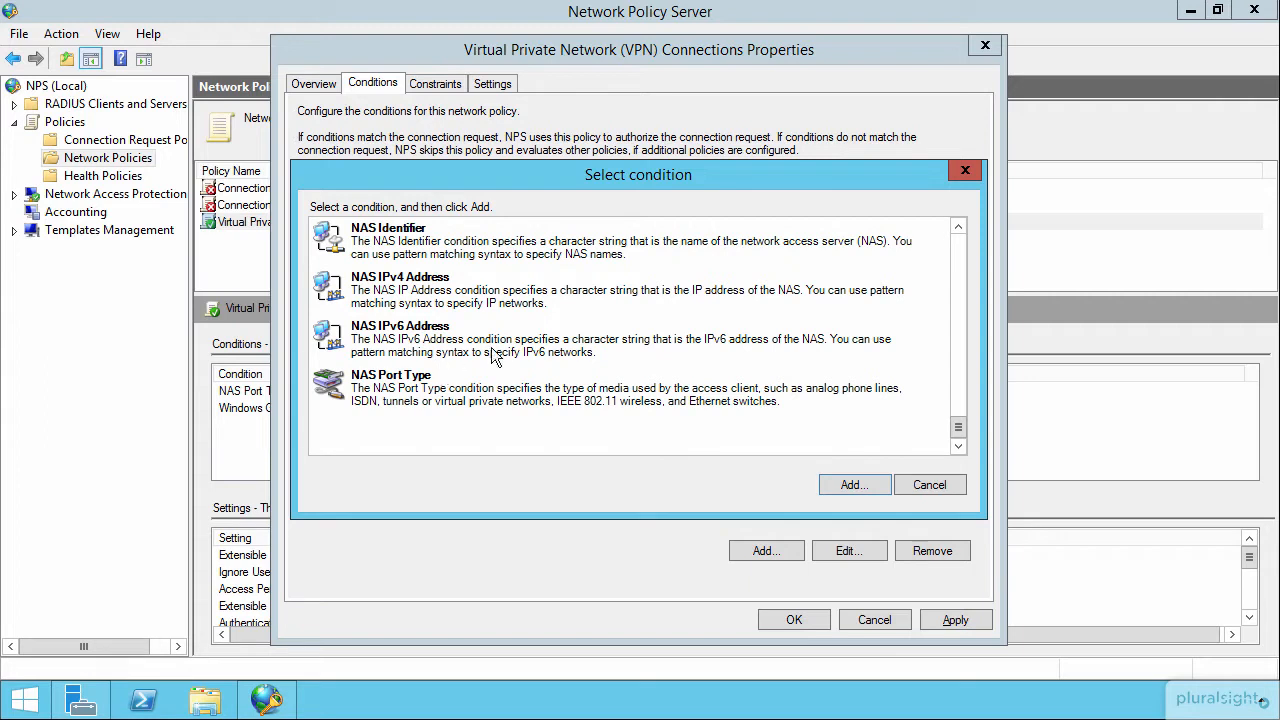
pyautogui.click(929, 485)
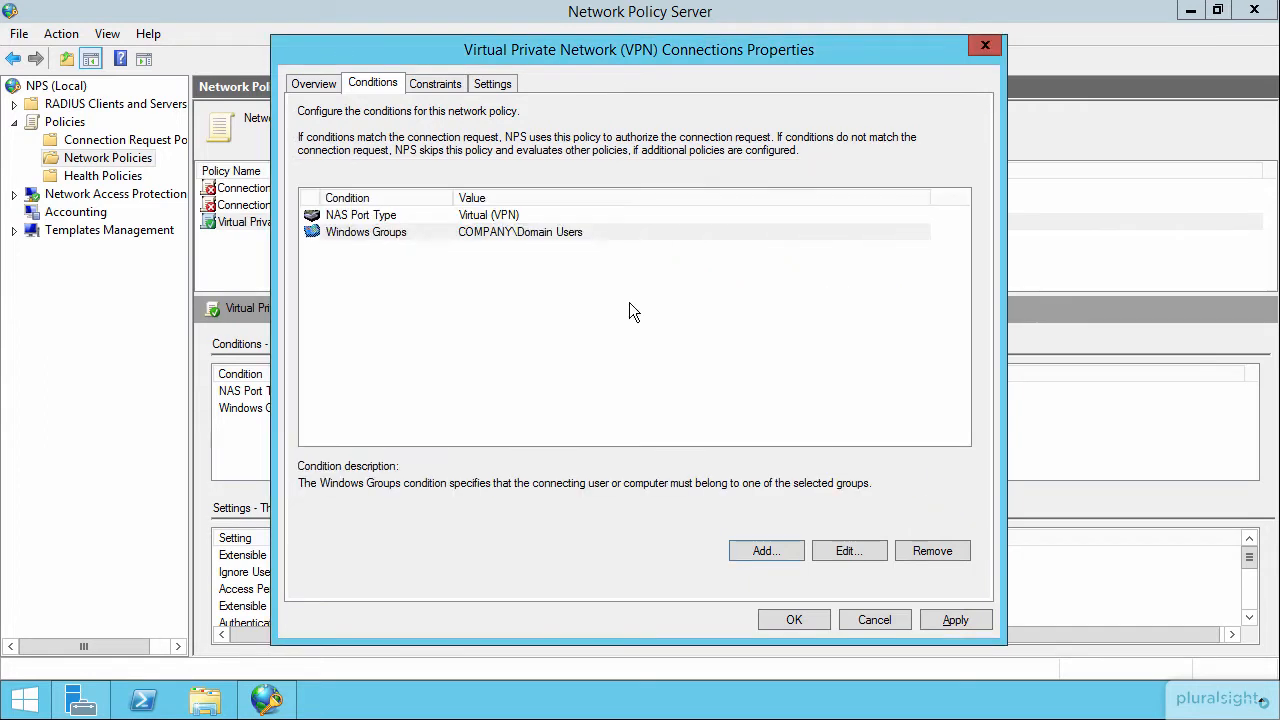
# Step: Review the policy's constraints one by one, from authentication methods and timeouts through Called Station ID and day and time restrictions to NAS Port Type
pyautogui.click(432, 88)
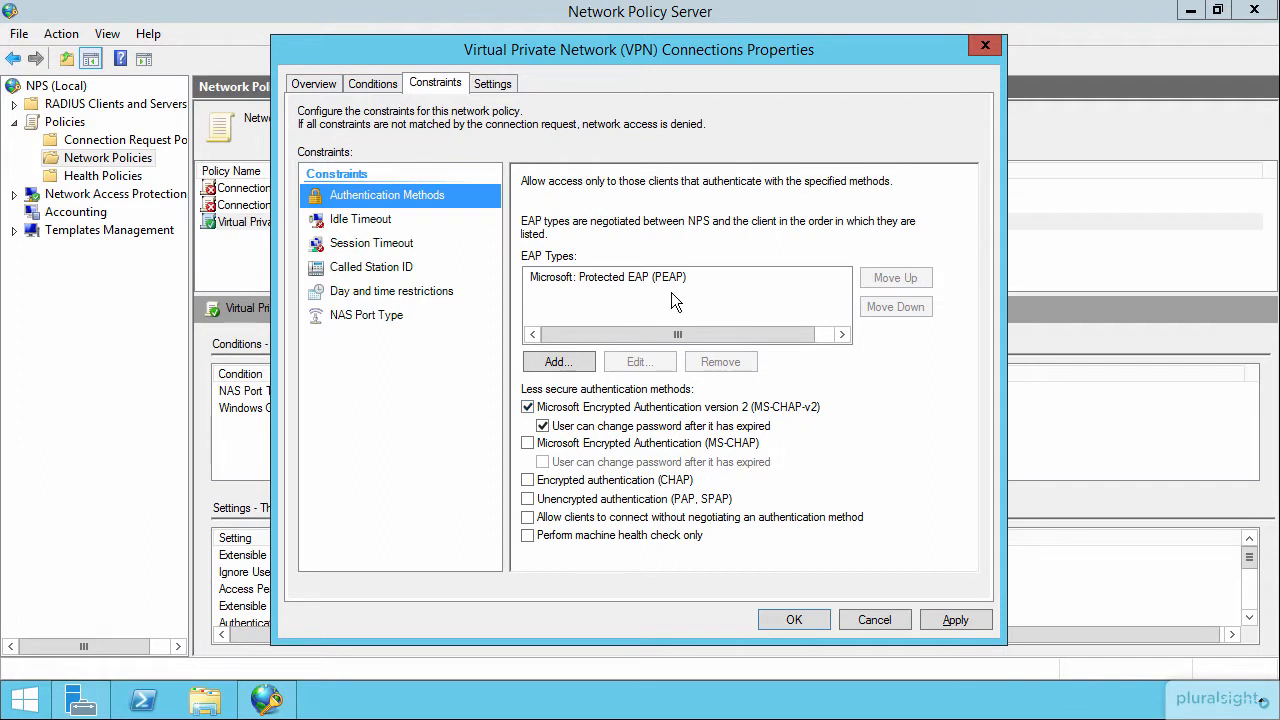
pyautogui.click(338, 226)
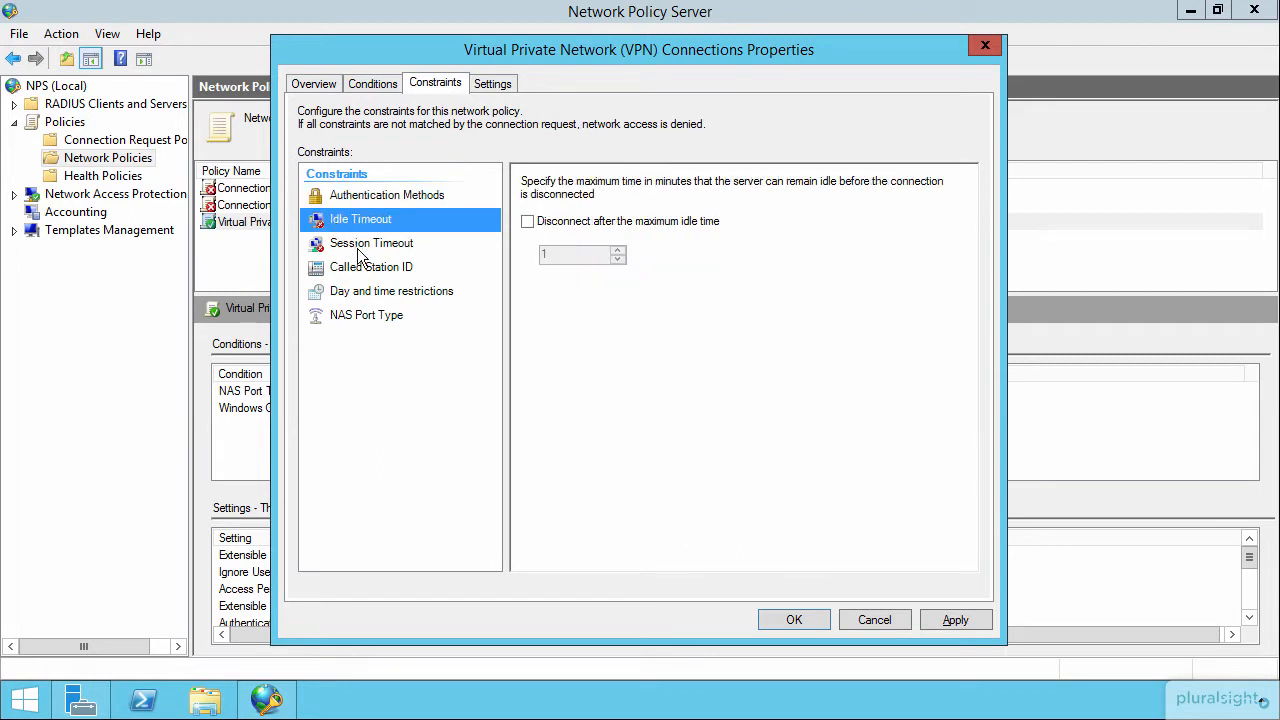
pyautogui.click(357, 249)
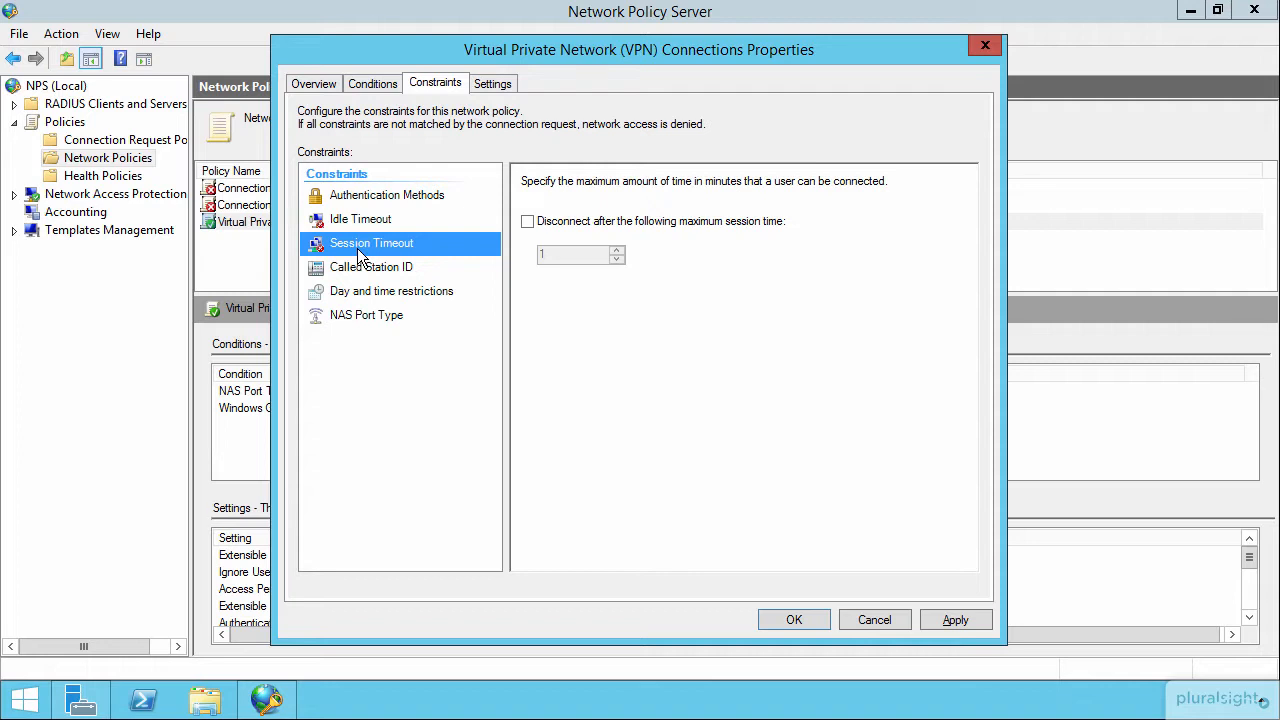
pyautogui.click(376, 273)
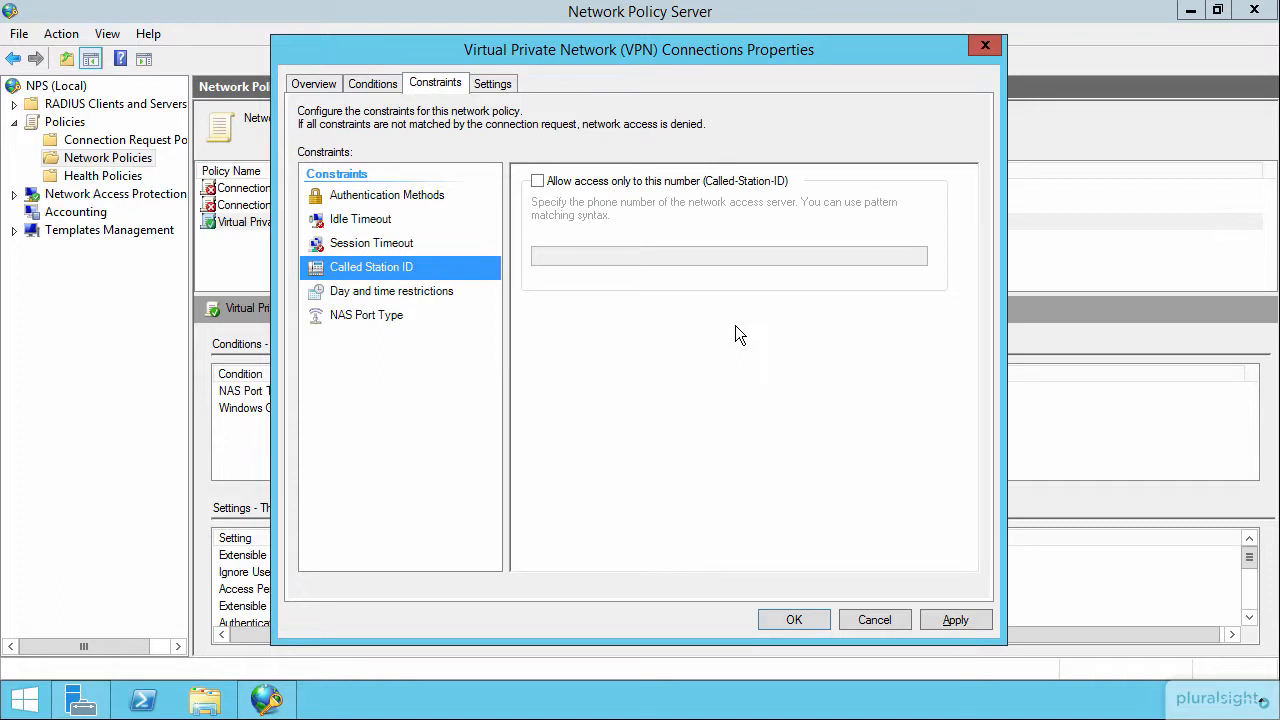
pyautogui.click(351, 290)
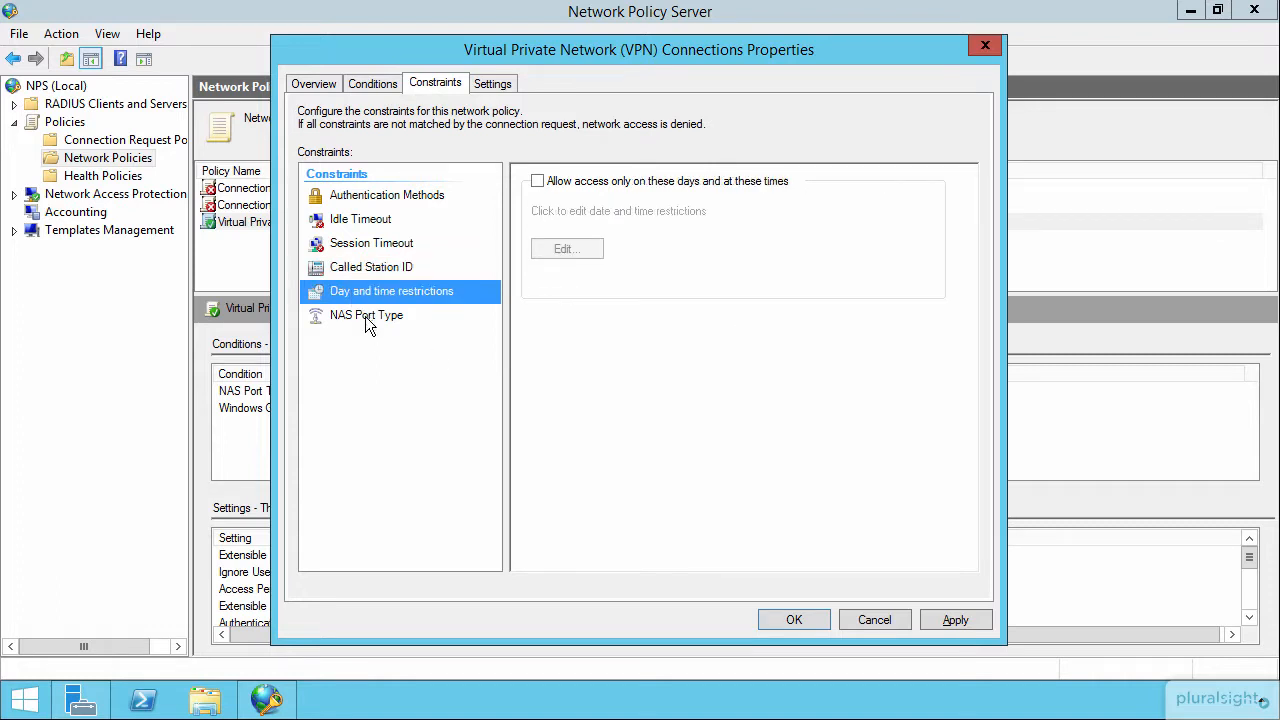
pyautogui.click(366, 318)
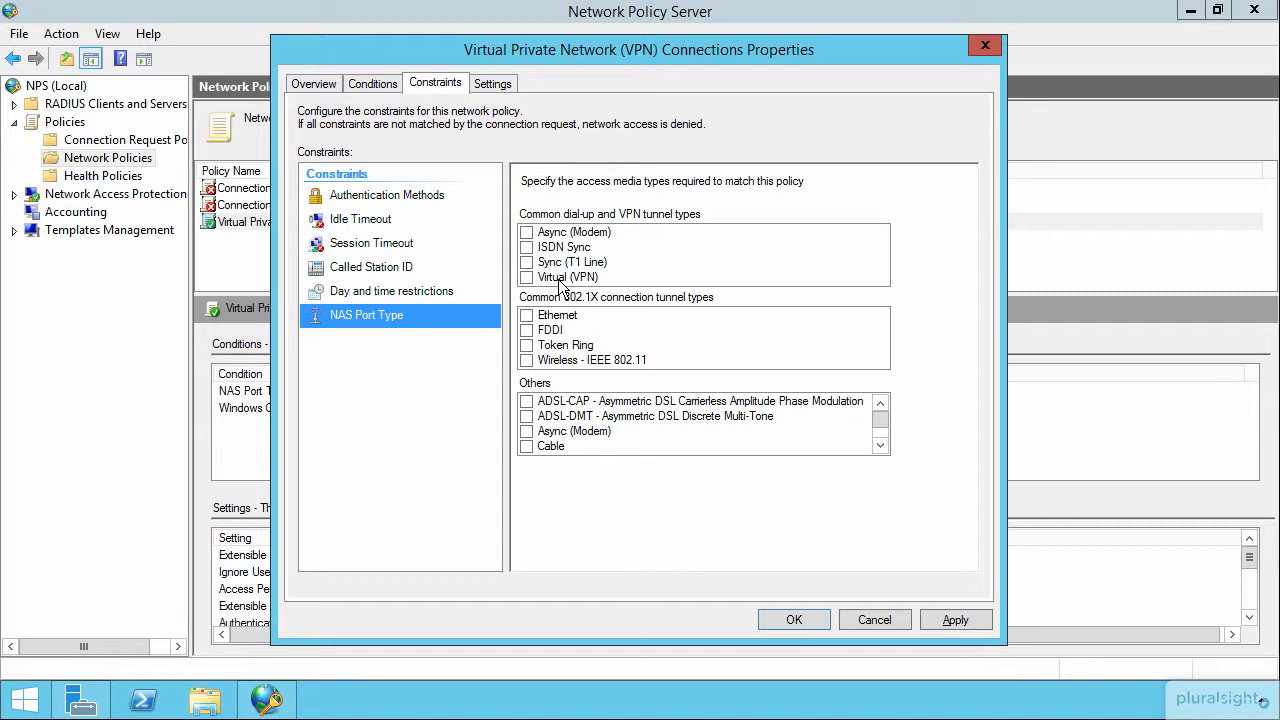
# Step: Review the policy's standard and vendor-specific RADIUS attribute settings, including the Service-Type attribute
pyautogui.click(495, 86)
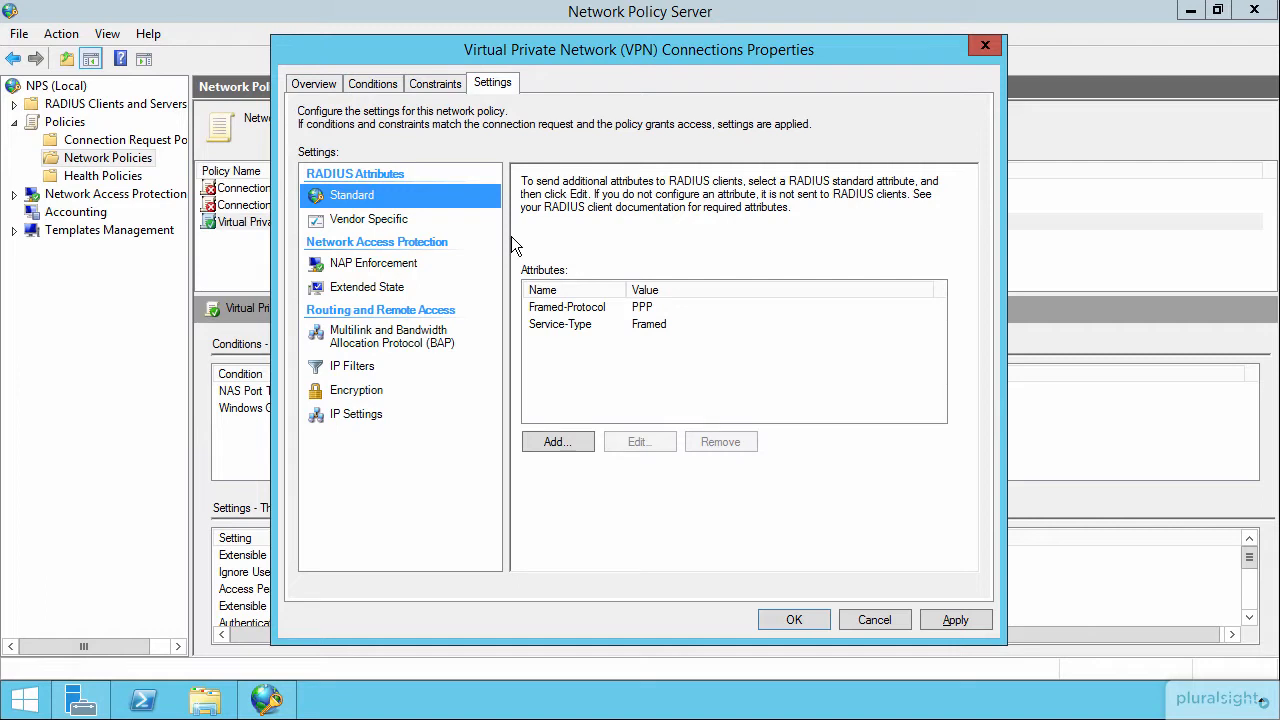
pyautogui.click(573, 326)
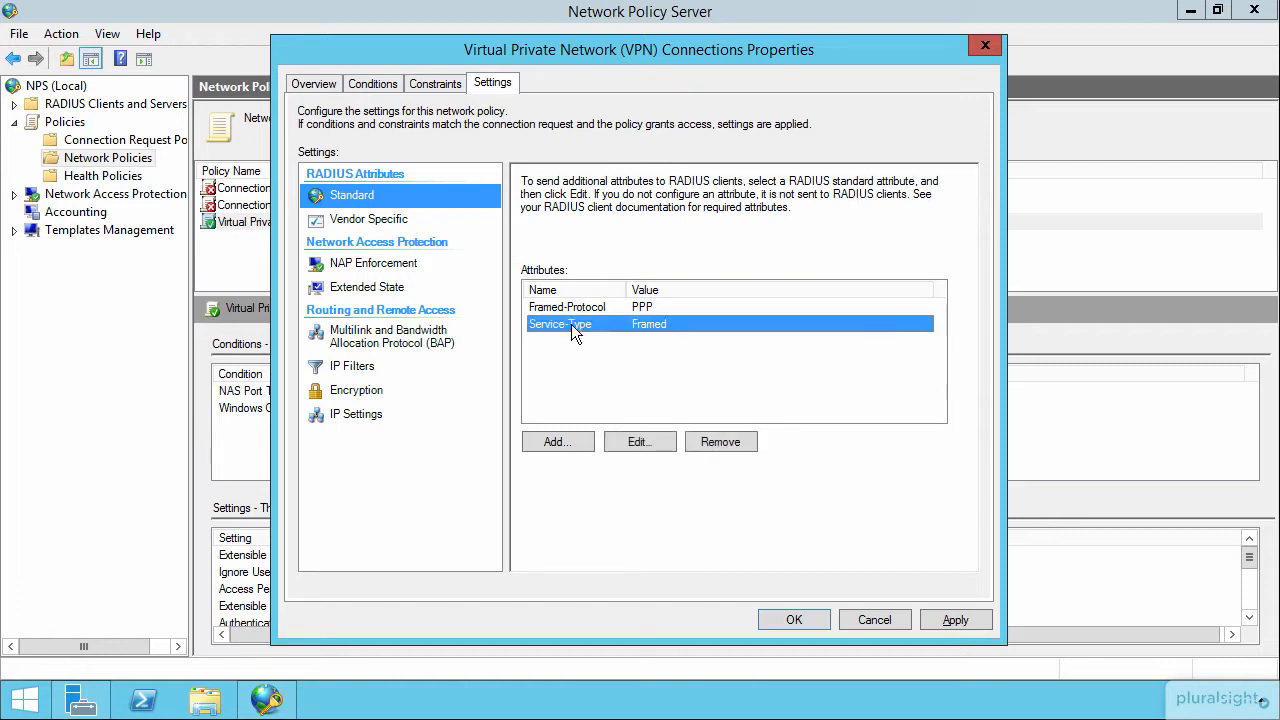
pyautogui.click(405, 222)
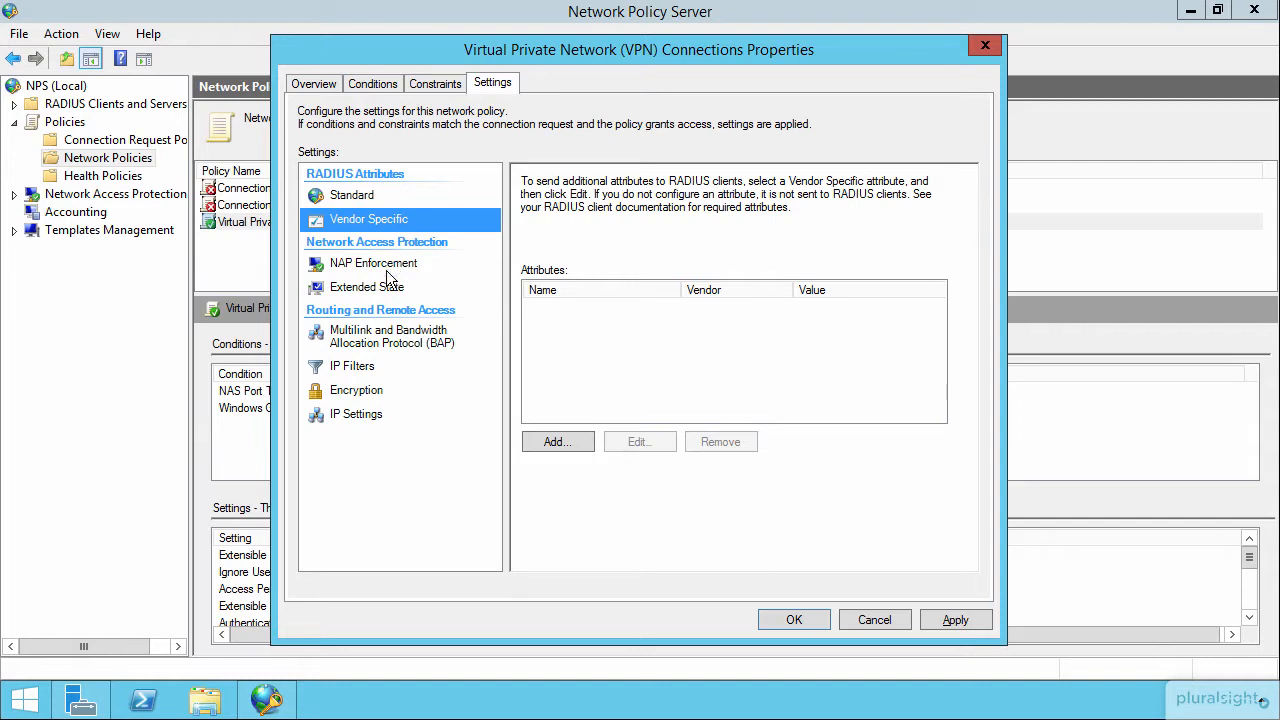
# Step: Review the policy's Routing and Remote Access settings, from Multilink and BAP through IP filters and encryption to client IP address assignment
pyautogui.click(396, 338)
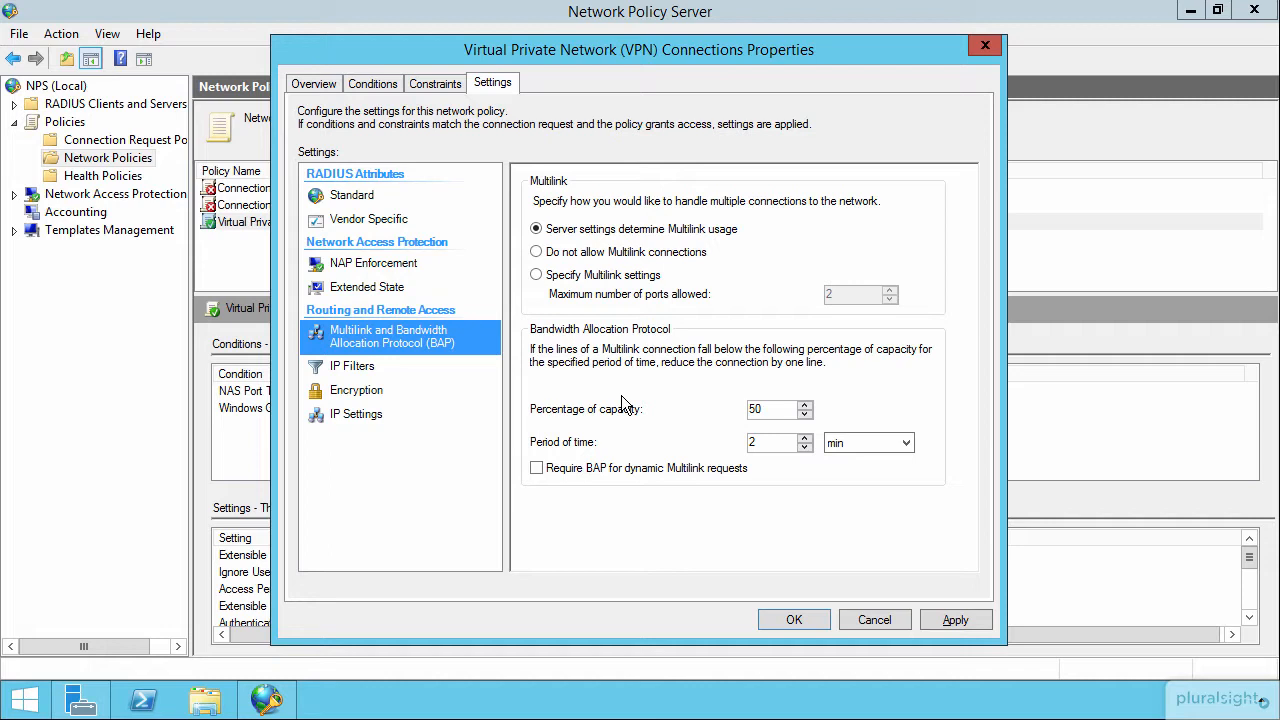
pyautogui.click(349, 368)
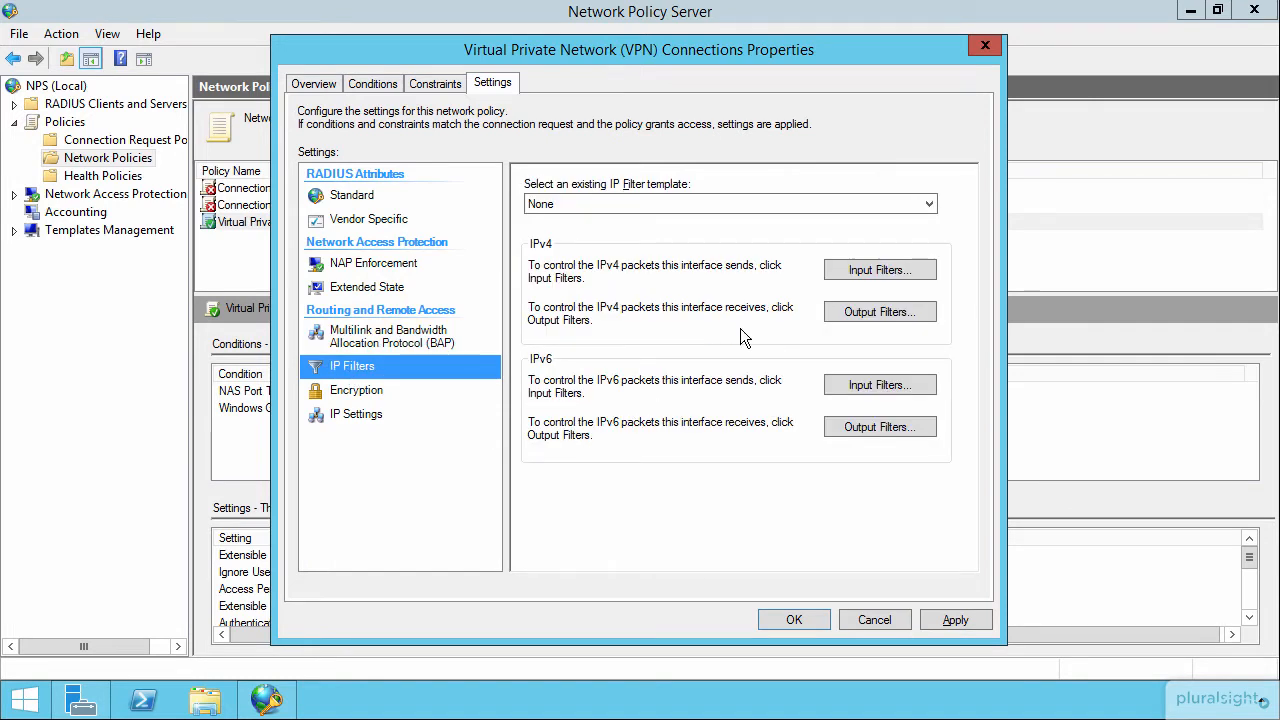
pyautogui.click(350, 390)
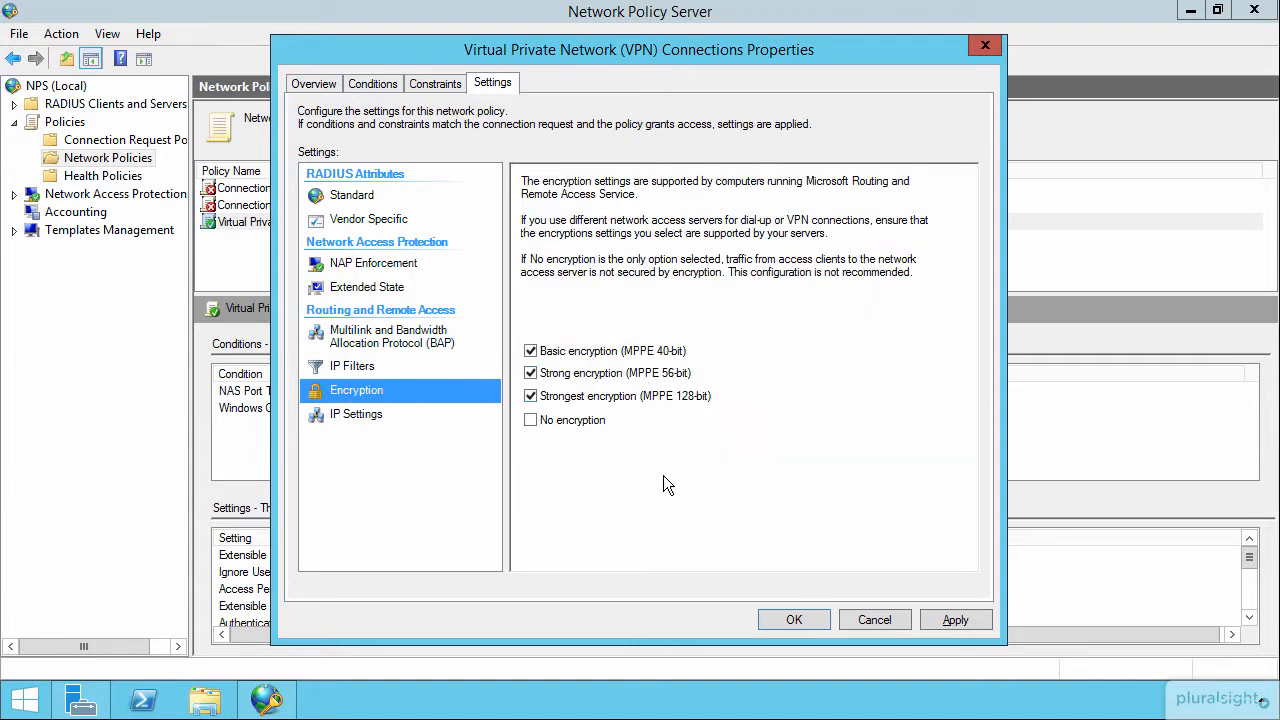
pyautogui.click(342, 420)
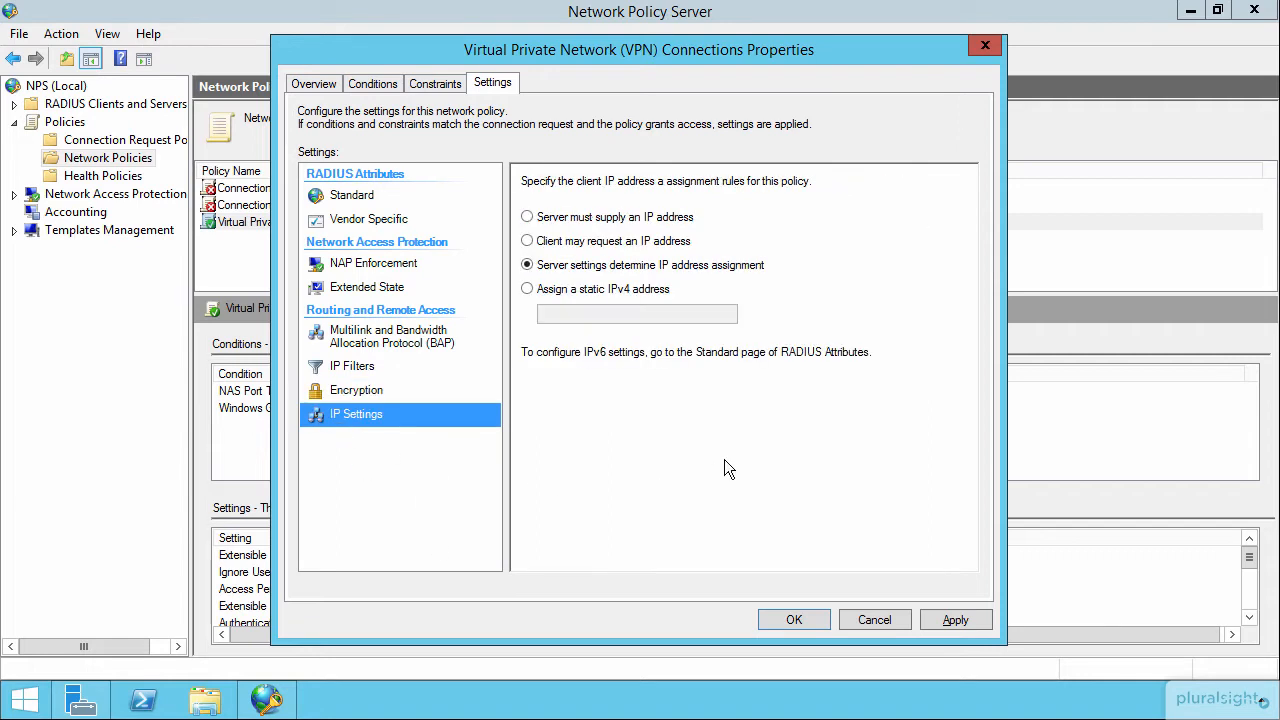